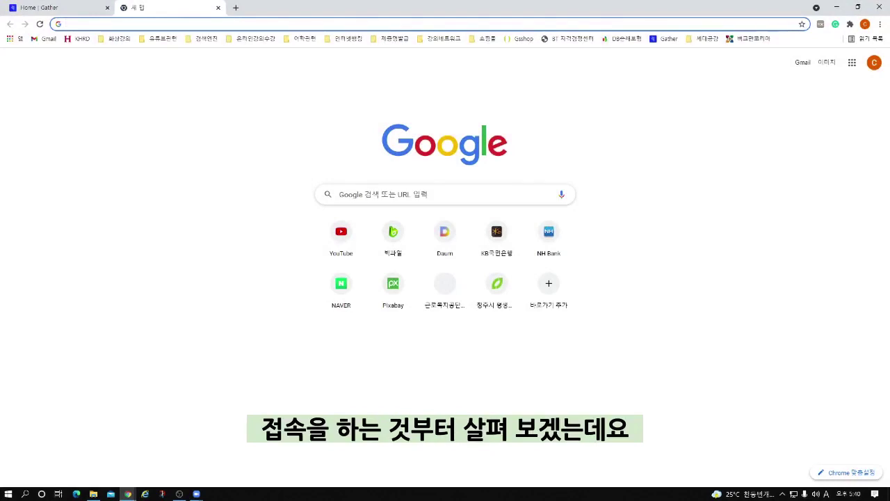
Step: Search Google for "gather town", open the Gather website and go to its login
left_click(354, 198)
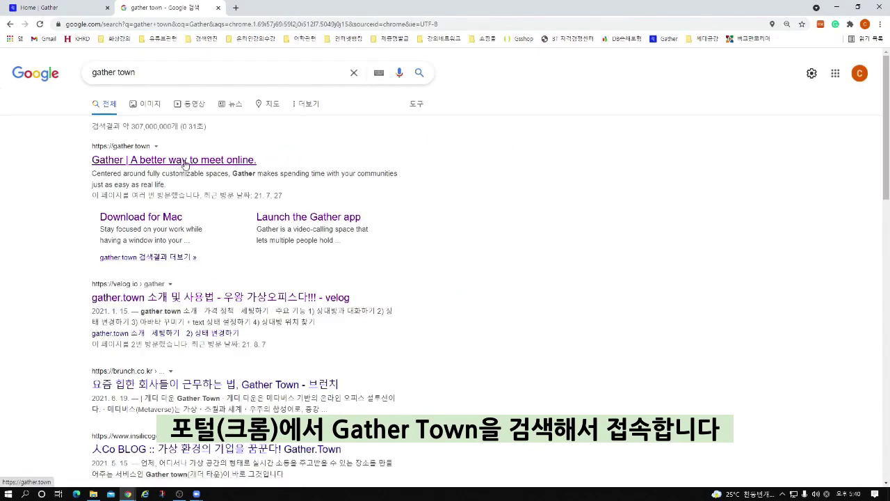
left_click(184, 161)
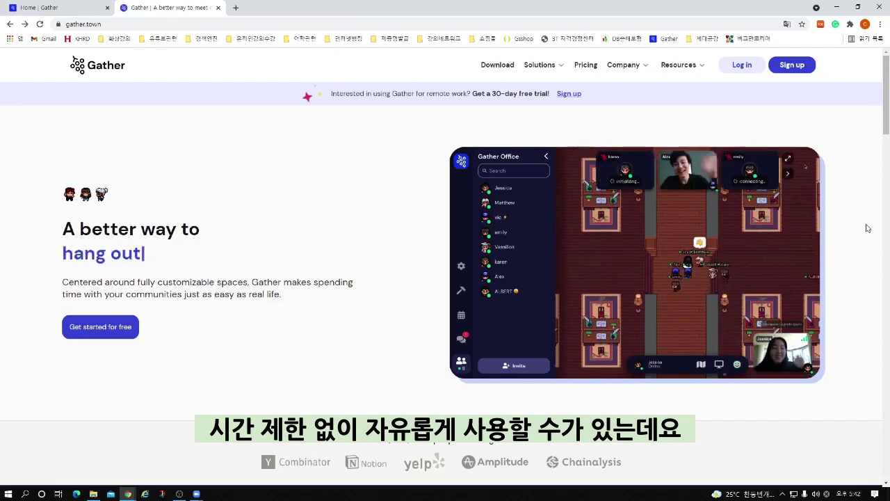
left_click(741, 66)
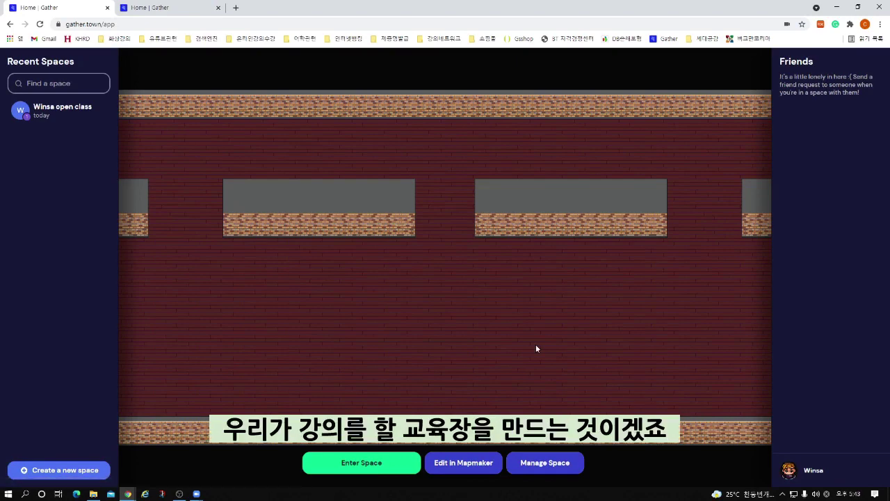
Step: Start creating a new space and select the Classroom (Small) template from the Education category
left_click(72, 467)
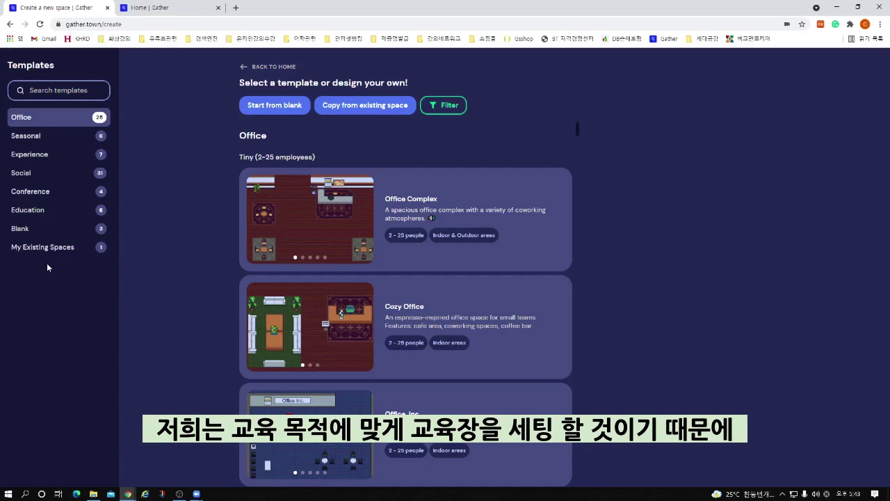
left_click(30, 215)
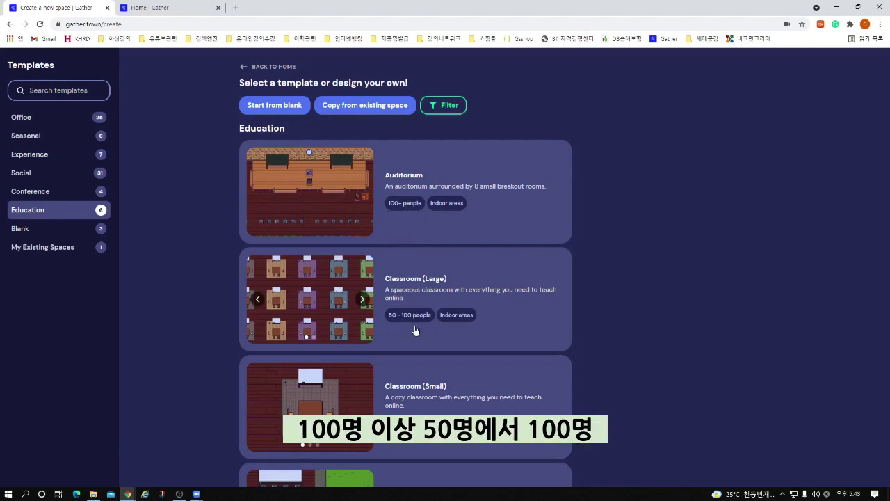
scroll(411, 345, "down", 1)
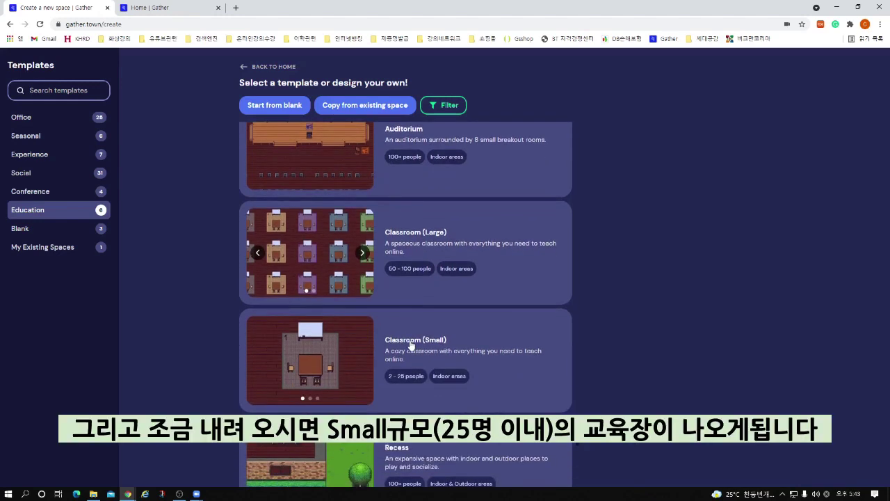
scroll(427, 258, "down", 2)
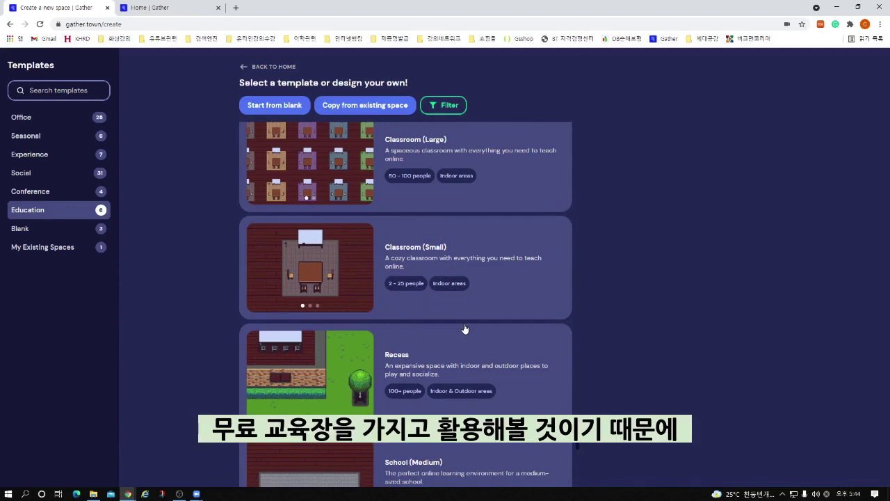
left_click(413, 281)
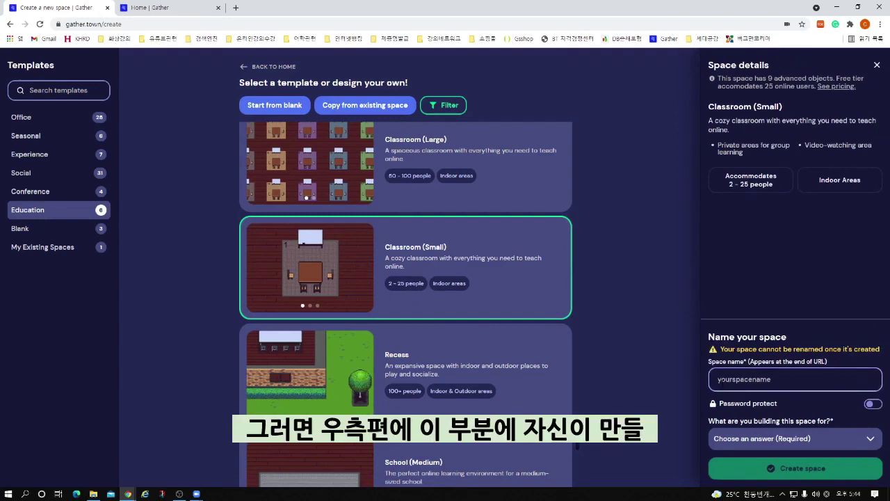
Step: Name the space "Winsa open class", set its purpose to Educators and students, and create it
left_click(718, 379)
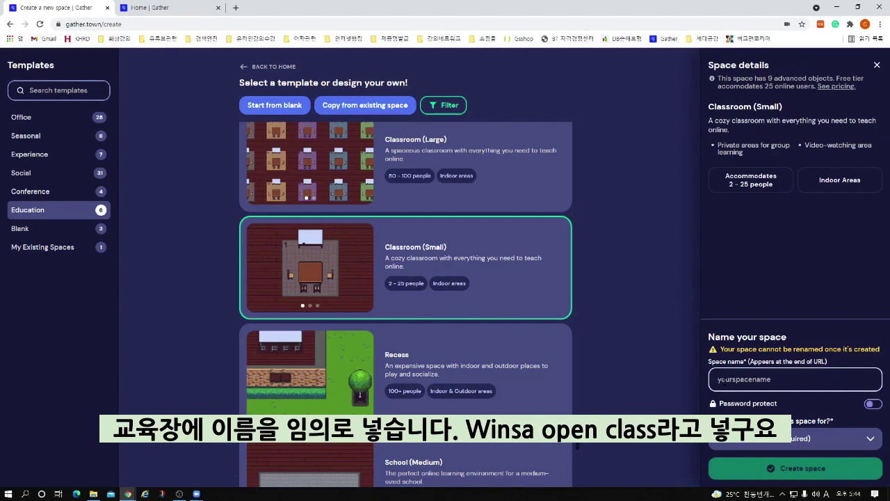
type("Winsa open class")
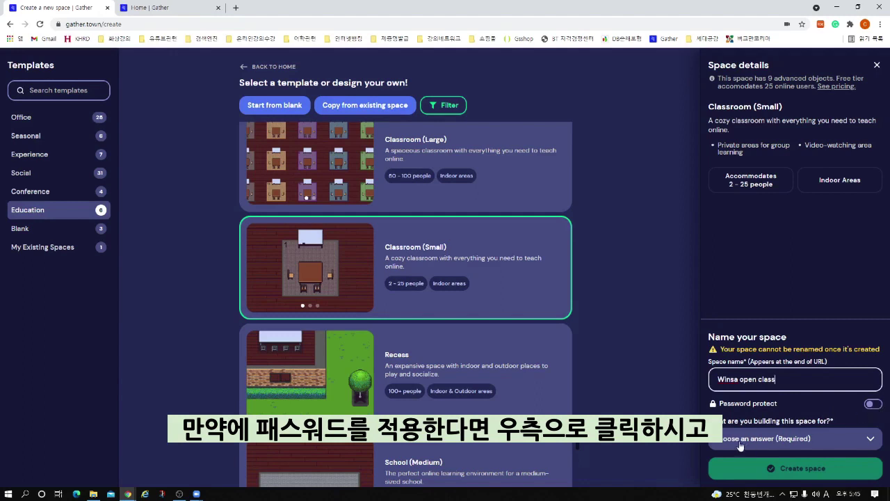
left_click(815, 440)
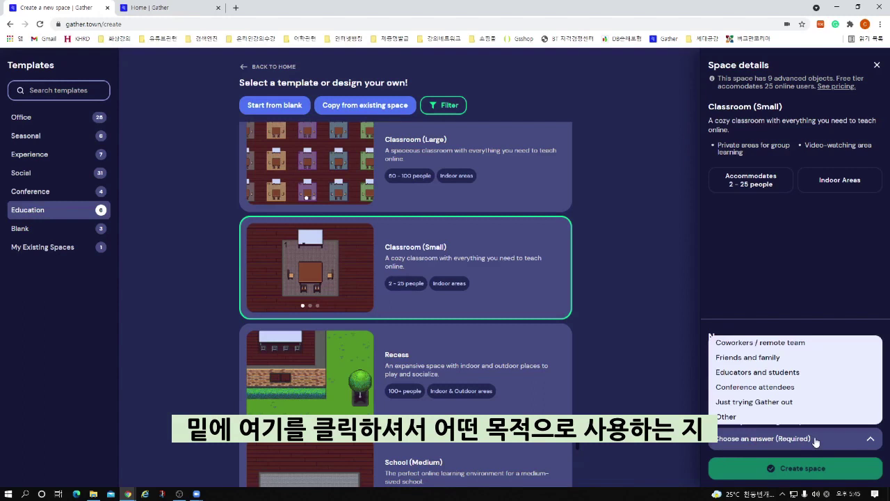
left_click(766, 374)
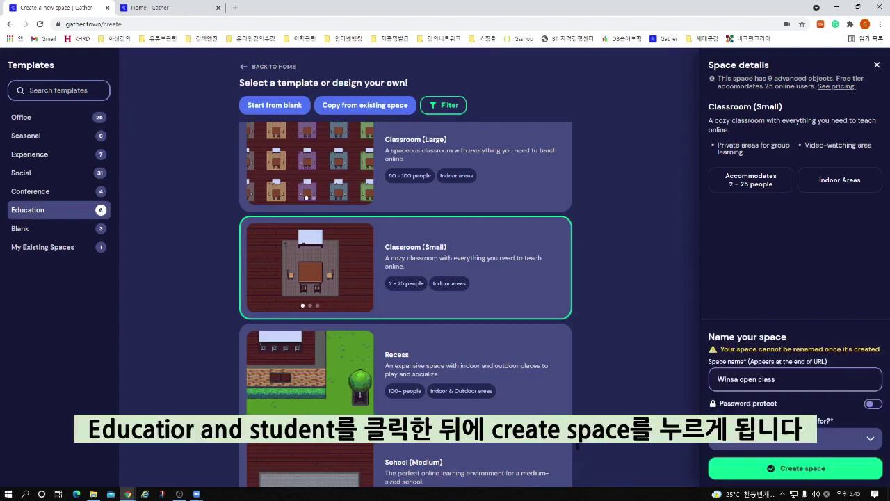
left_click(803, 469)
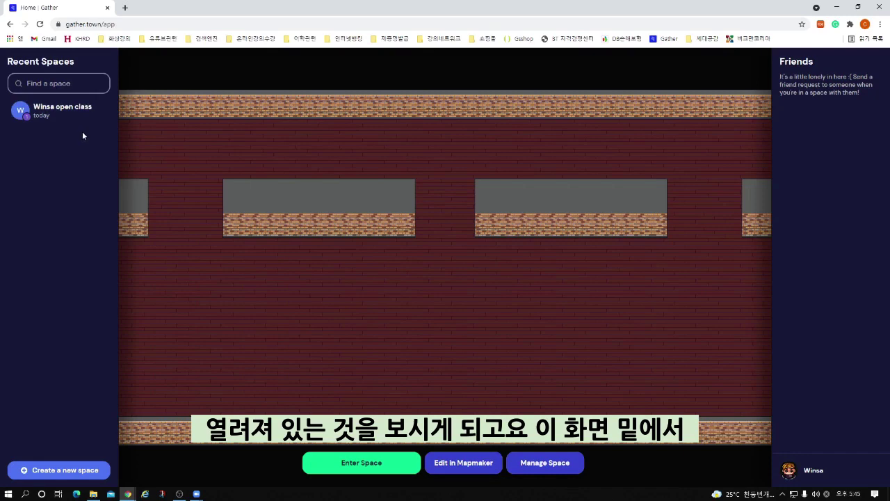
Step: Enter the Winsa open class space and change the character's avatar to a different look
left_click(370, 464)
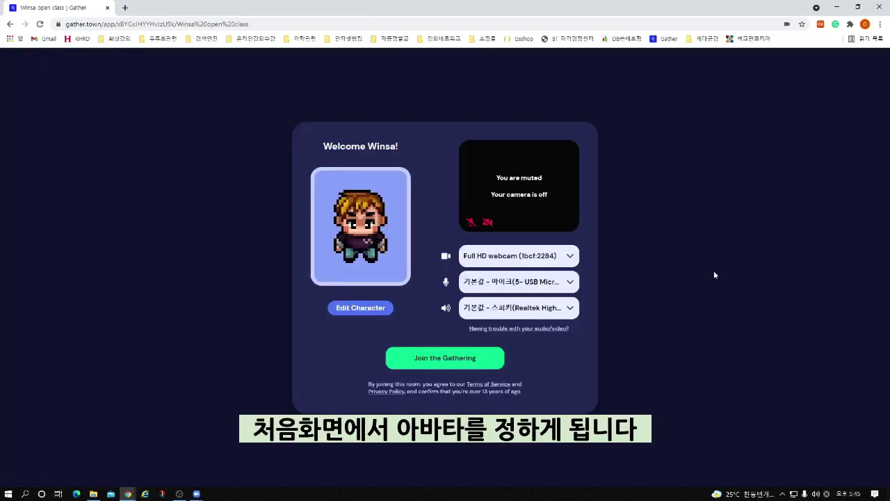
left_click(363, 308)
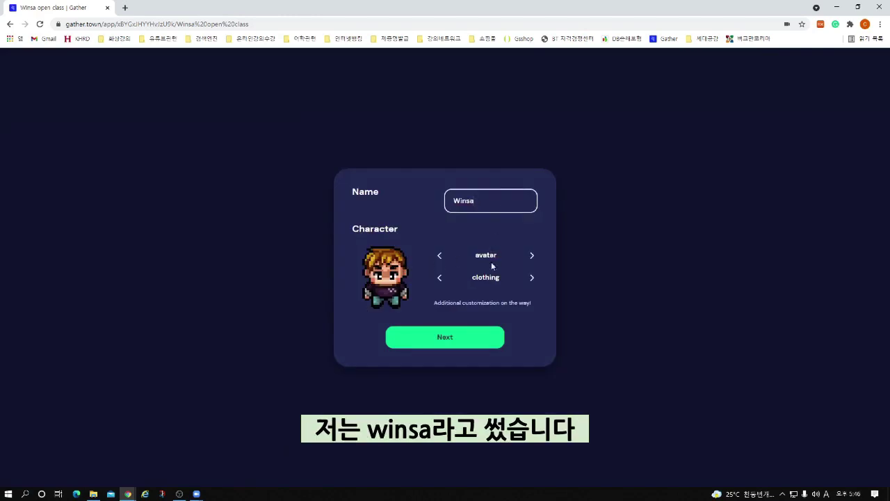
left_click(532, 257)
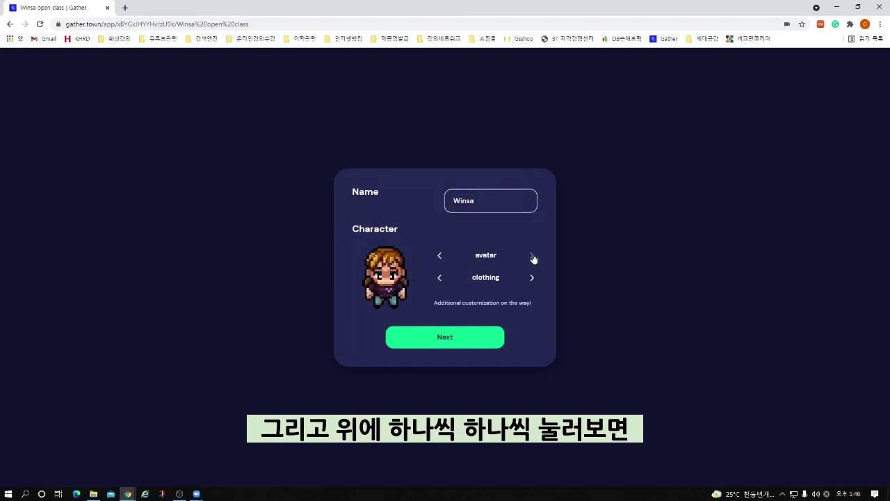
left_click(533, 258)
left_click(533, 257)
left_click(533, 258)
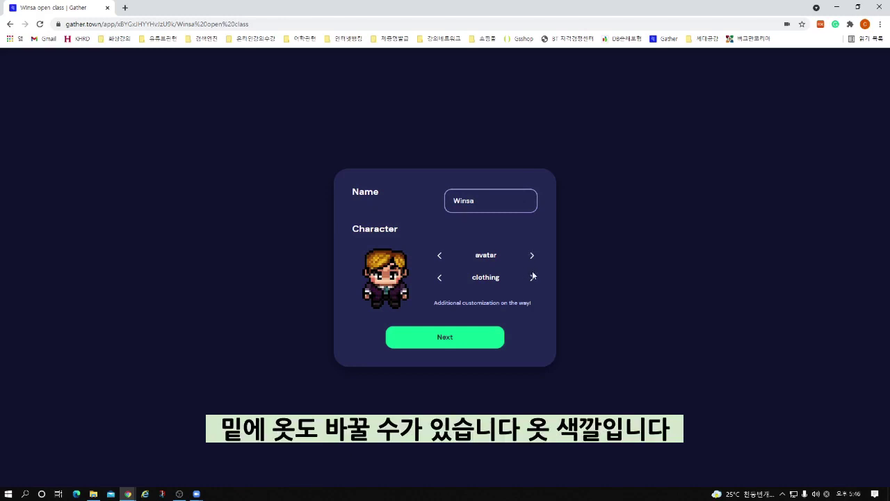
Step: Change the character's clothing to the blond-haired version in a black suit and accept the character
left_click(533, 278)
left_click(532, 278)
left_click(533, 278)
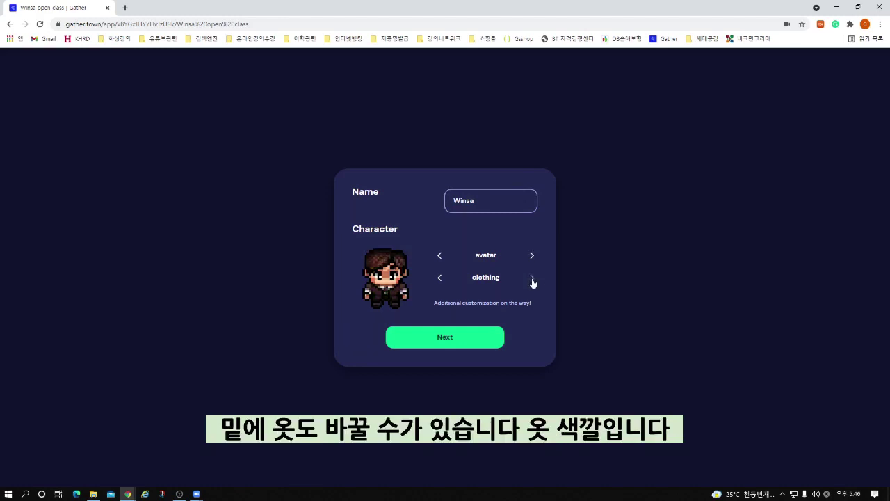
left_click(533, 278)
left_click(533, 280)
left_click(532, 280)
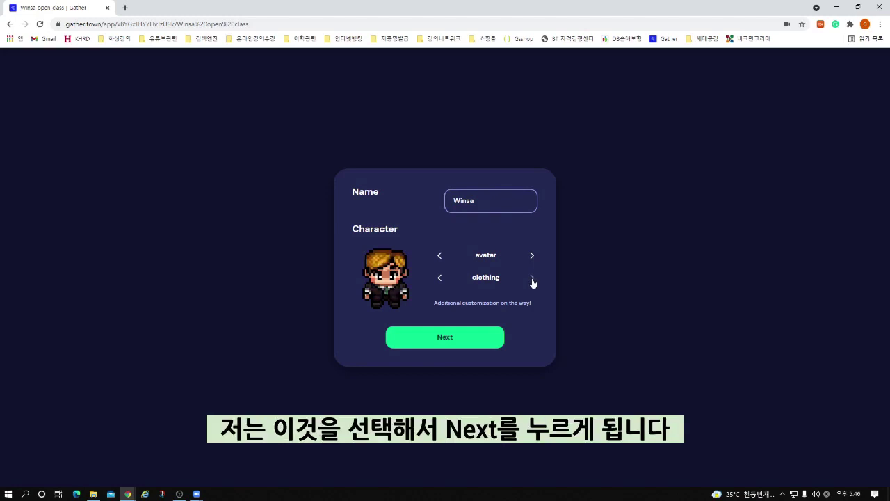
left_click(453, 339)
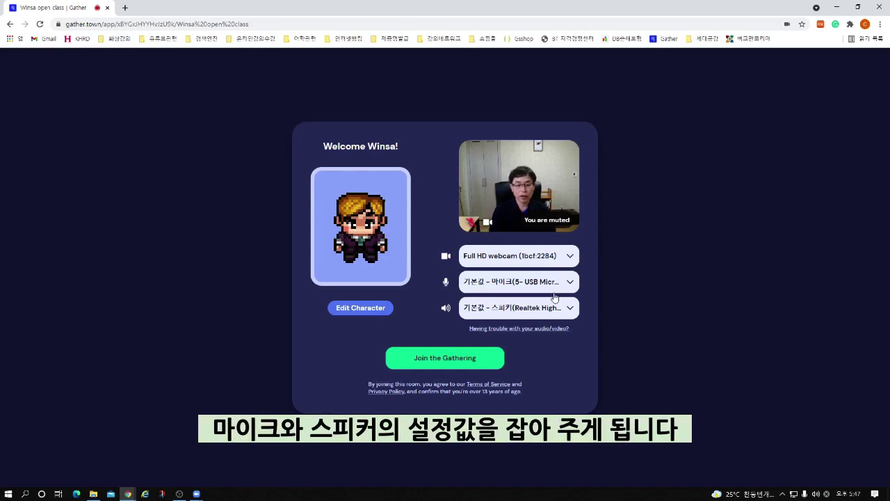
Step: Join the gathering, then enlarge your own webcam video and restore it to its small size
left_click(450, 360)
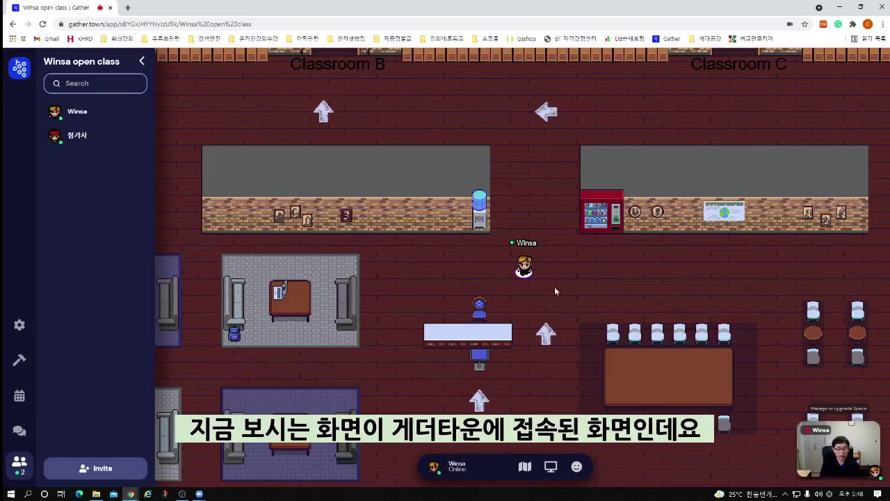
left_click(857, 457)
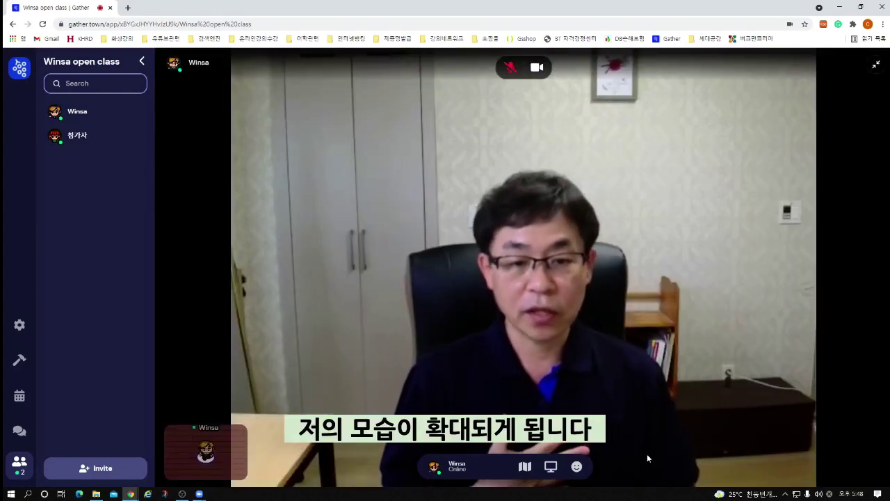
left_click(875, 64)
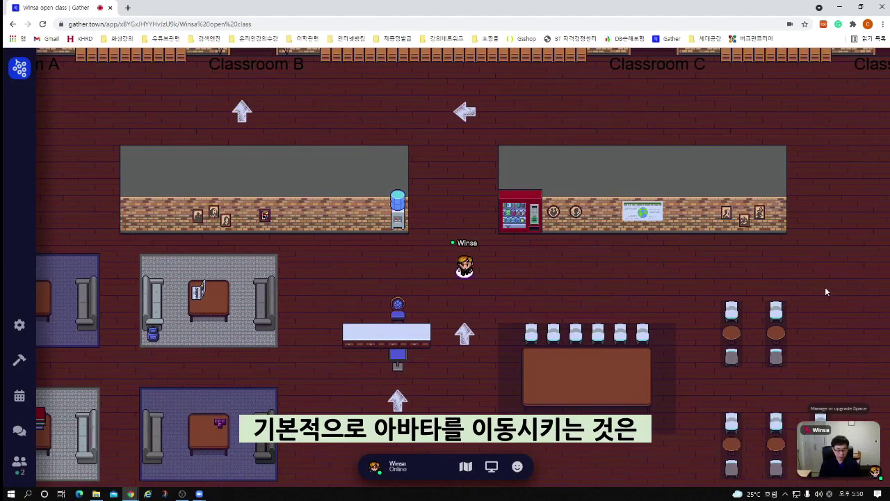
Step: Walk the avatar in all four directions around the lobby, then send it to spots in the hallway near Classroom B and Classroom C
key("Left")
key("Left")
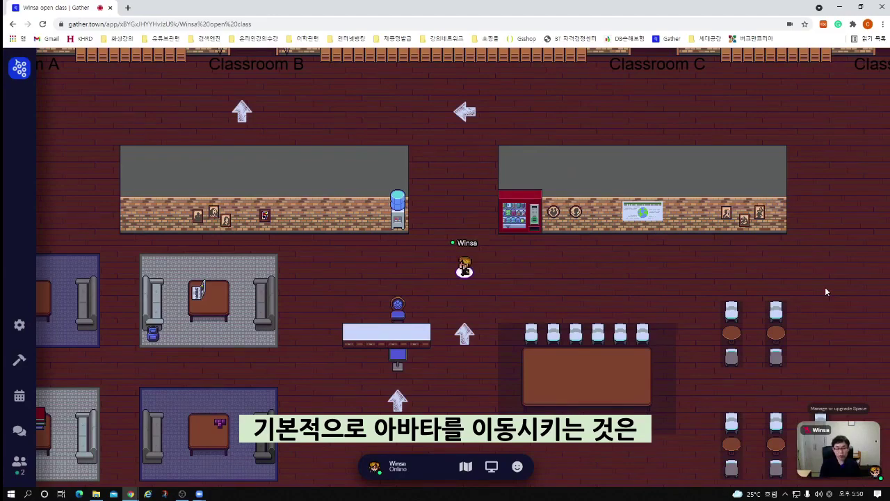
key("Right")
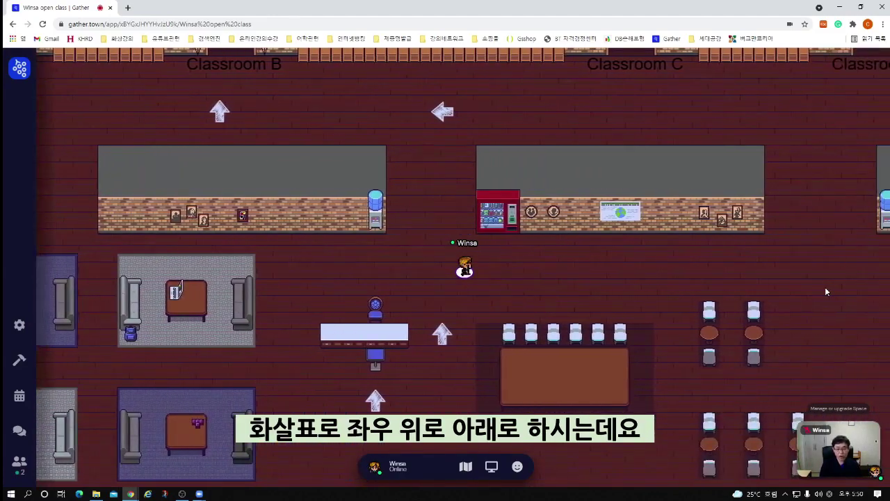
key("Up")
key("Down")
key("Down")
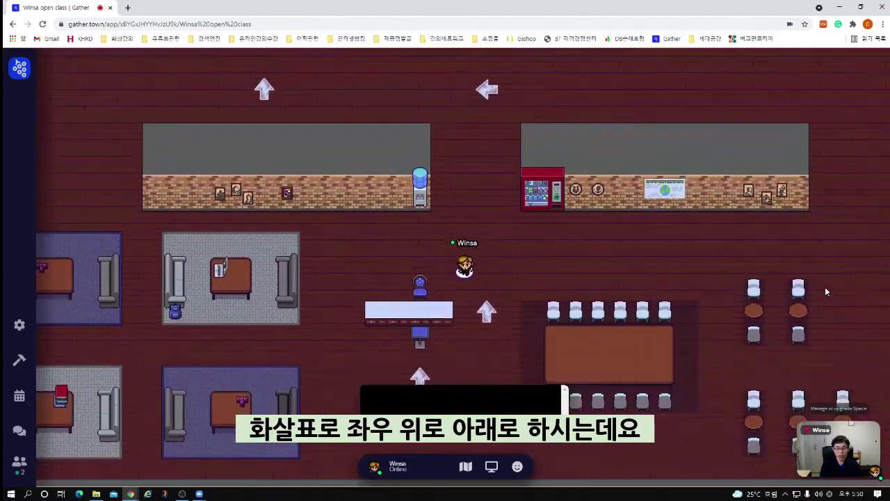
key("Up")
key("Up")
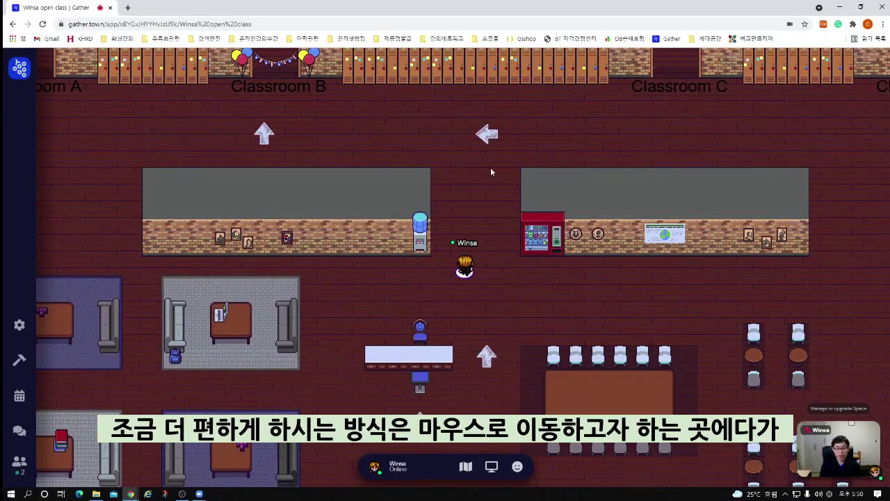
double_click(366, 117)
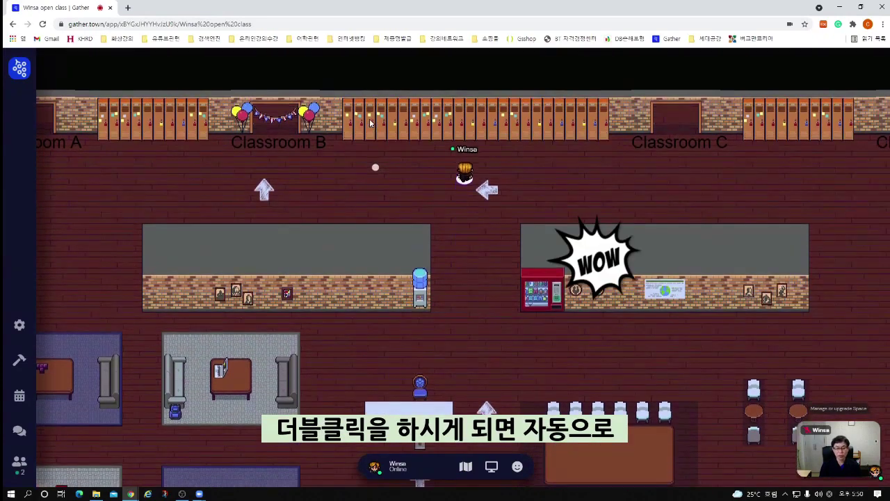
double_click(688, 176)
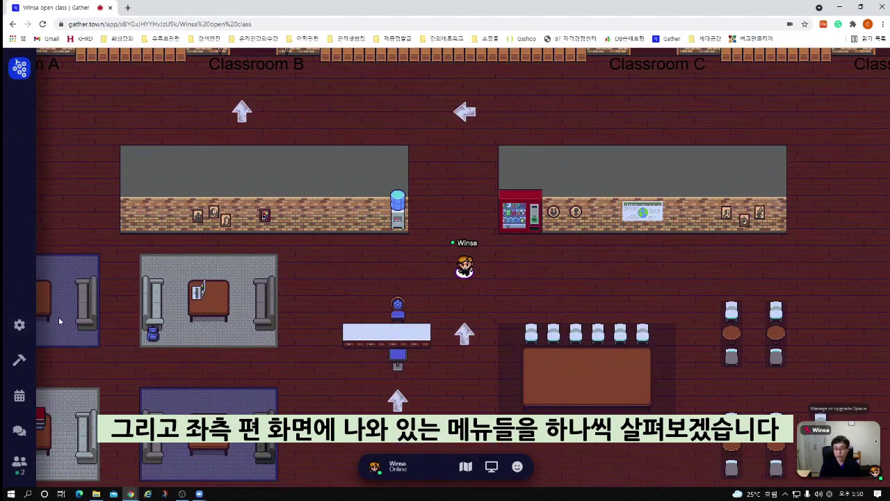
Step: Show the participant list, then open the chat and switch the message recipient to Everyone and on to the individual participant 참가자
left_click(19, 467)
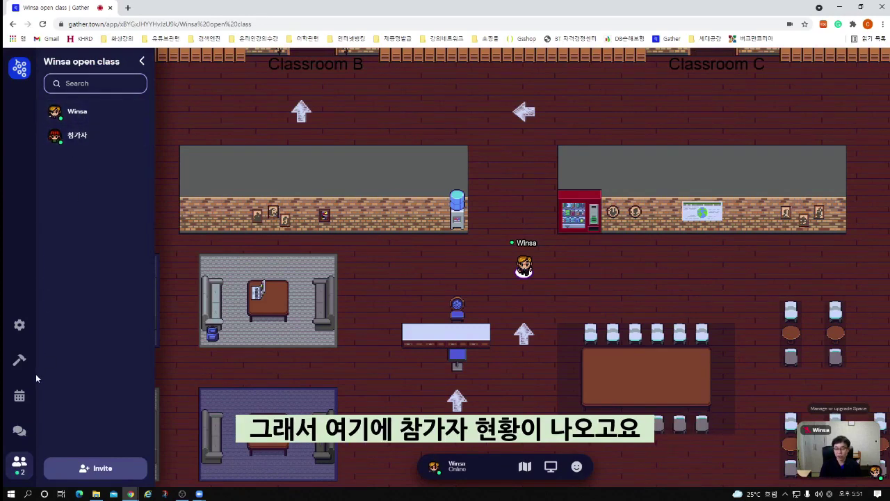
left_click(19, 433)
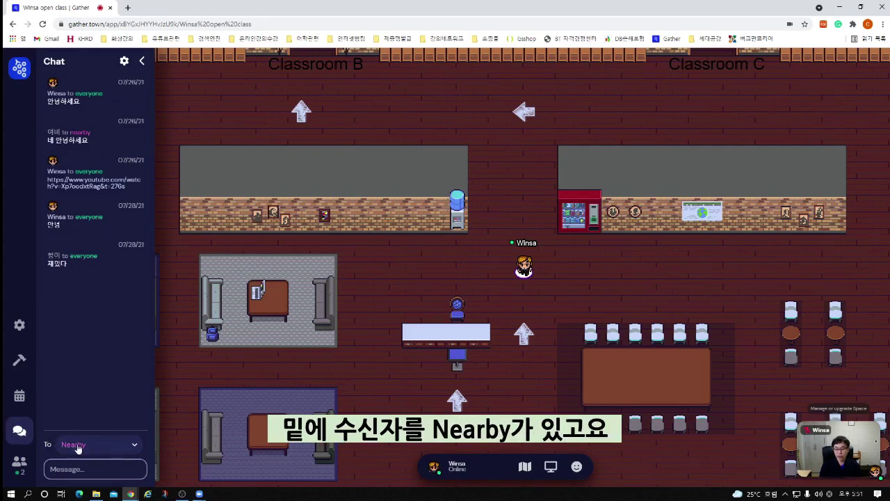
left_click(136, 446)
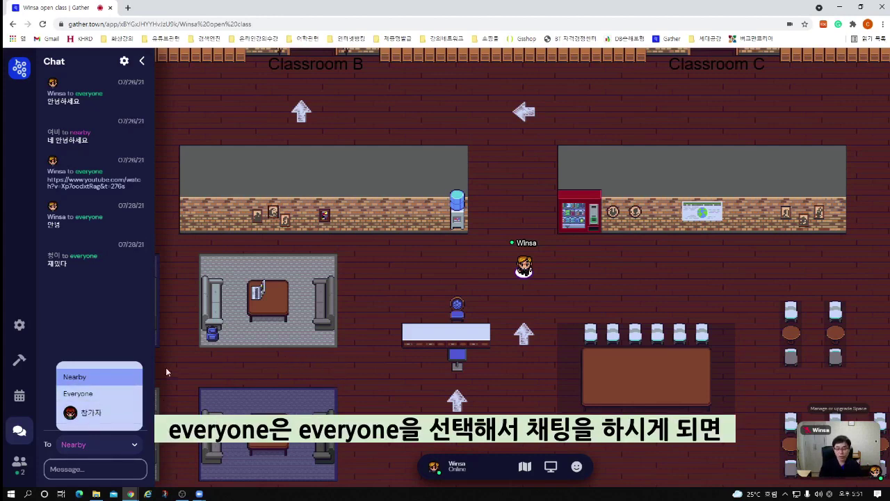
left_click(78, 393)
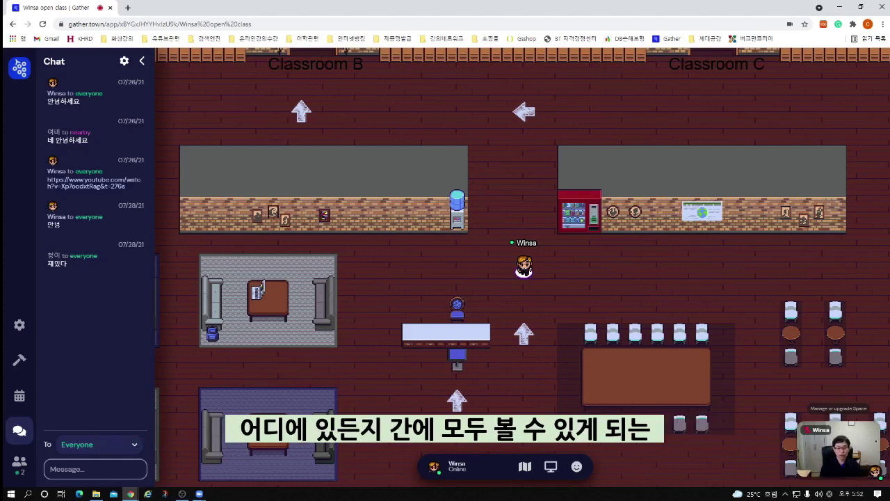
left_click(128, 444)
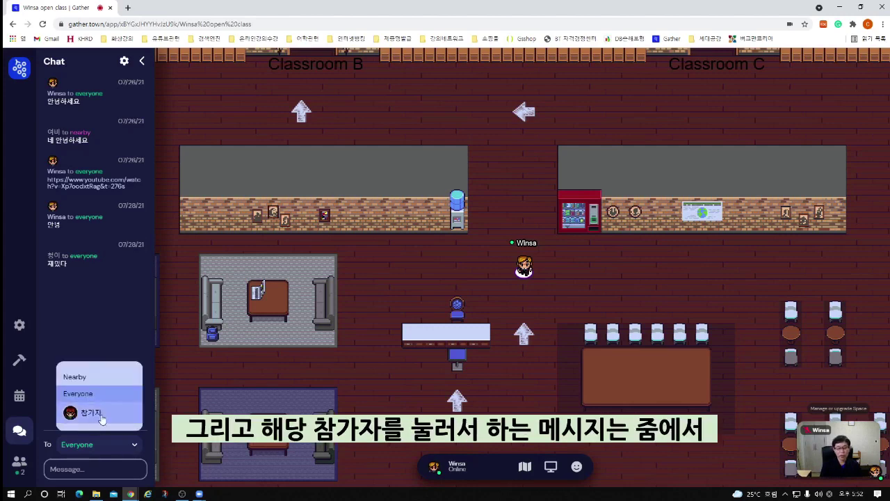
left_click(91, 413)
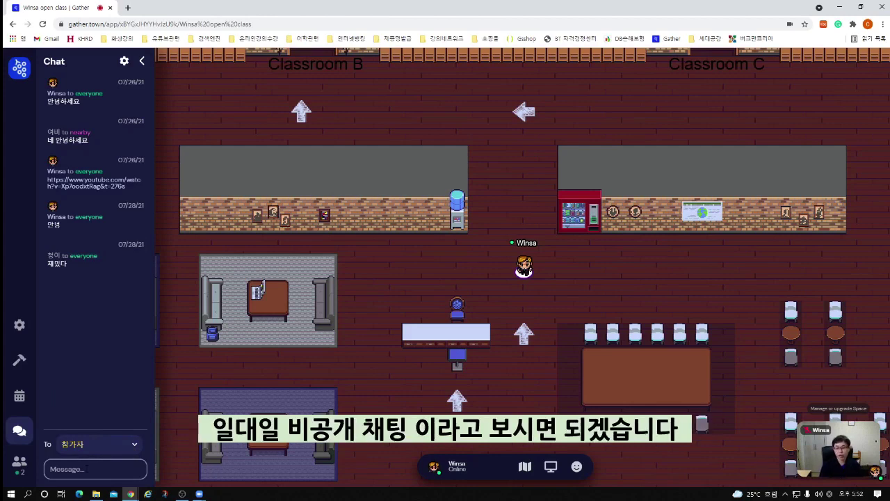
Step: Review the space settings for Space Preferences, Customize Space, Space Access, User Roles and Advanced, then close them
left_click(20, 325)
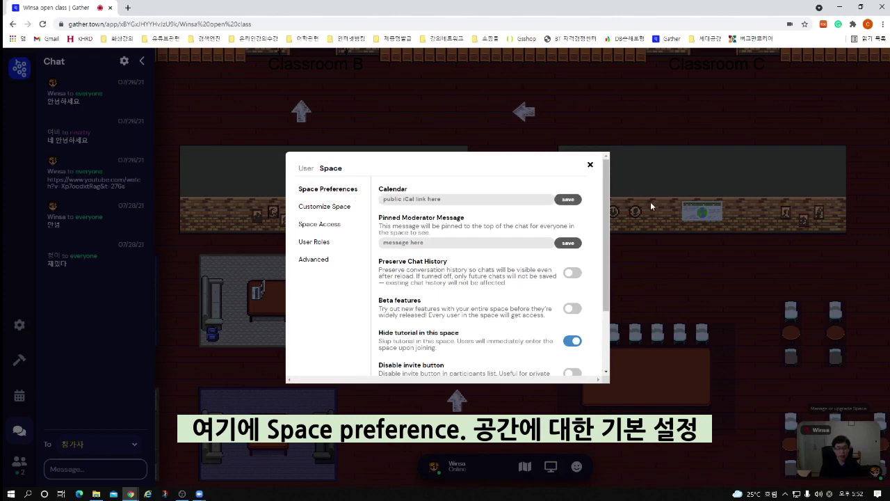
left_click_drag(607, 199, 608, 248)
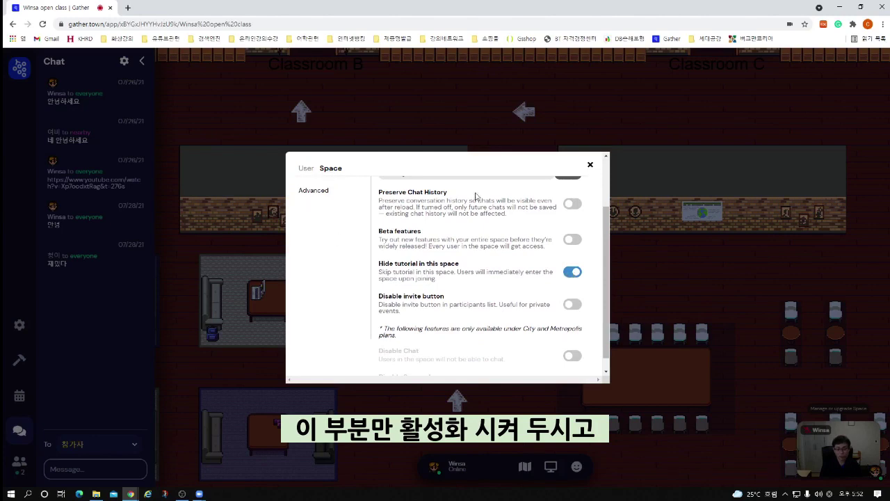
scroll(591, 265, "up", 2)
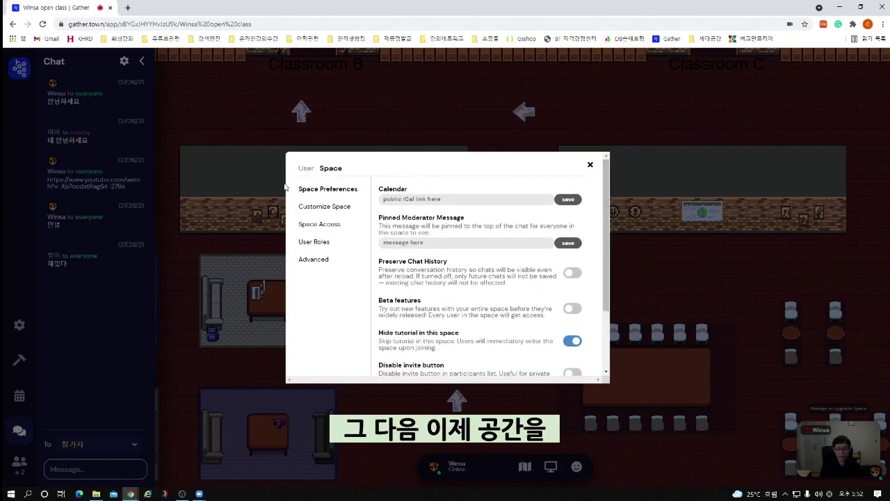
left_click(328, 209)
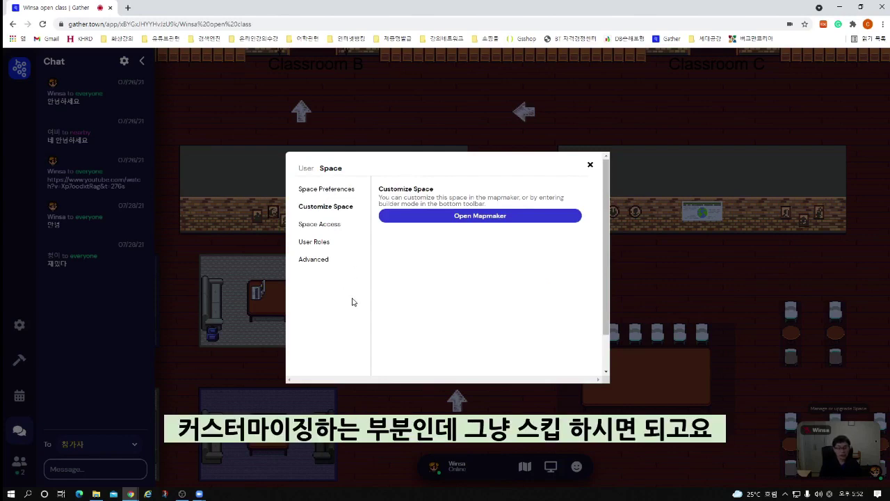
left_click(306, 227)
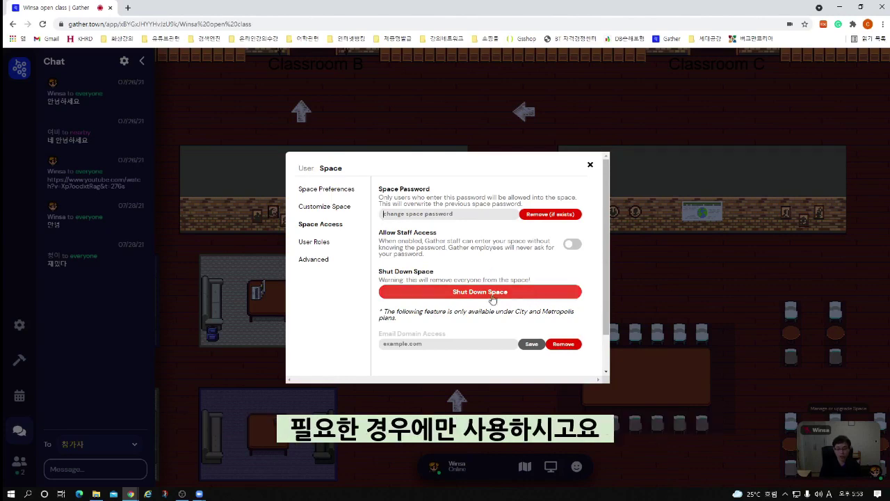
left_click(313, 242)
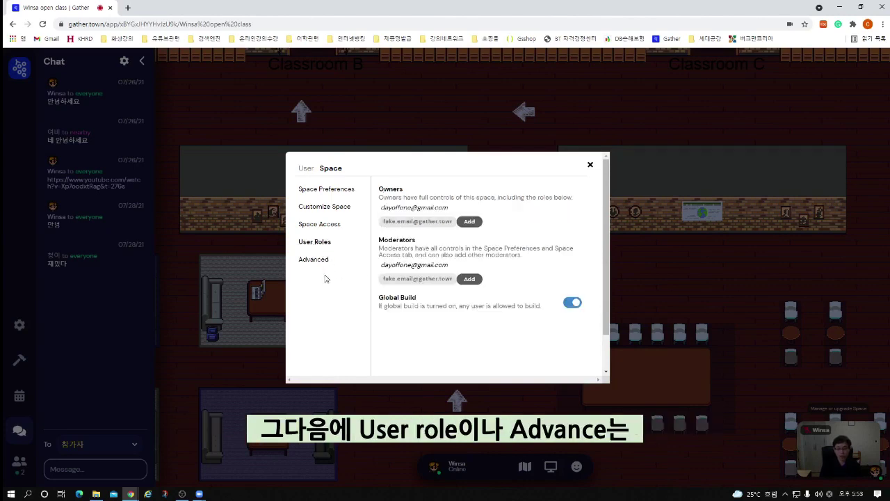
left_click(314, 260)
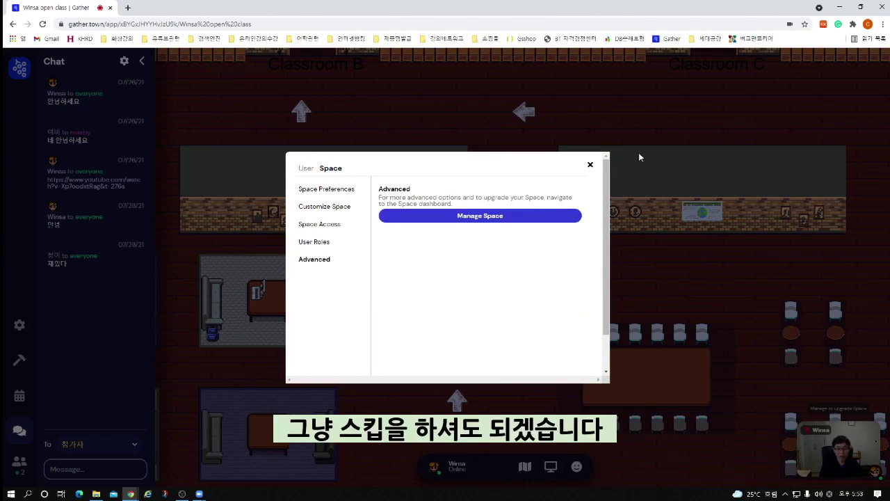
left_click(589, 167)
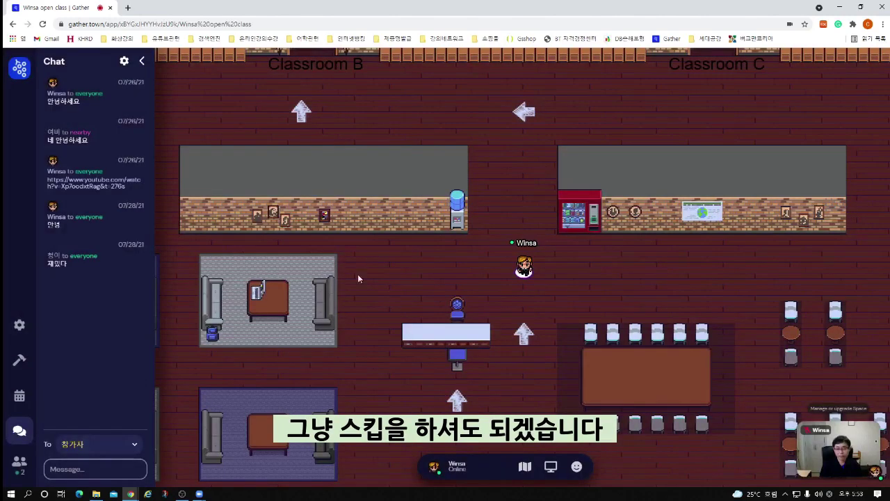
Step: Open the object picker for building and browse the Newly Added, Office Decor, Presentation, Celebration and Outdoor categories
left_click(19, 359)
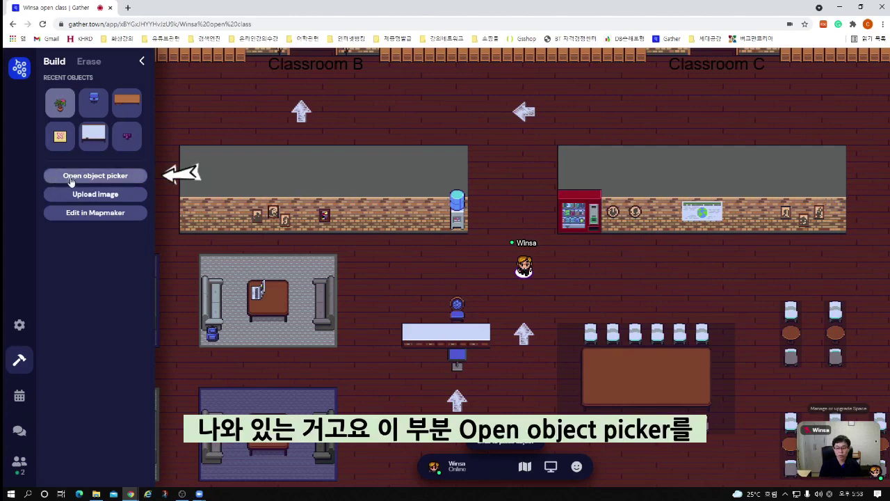
left_click(95, 177)
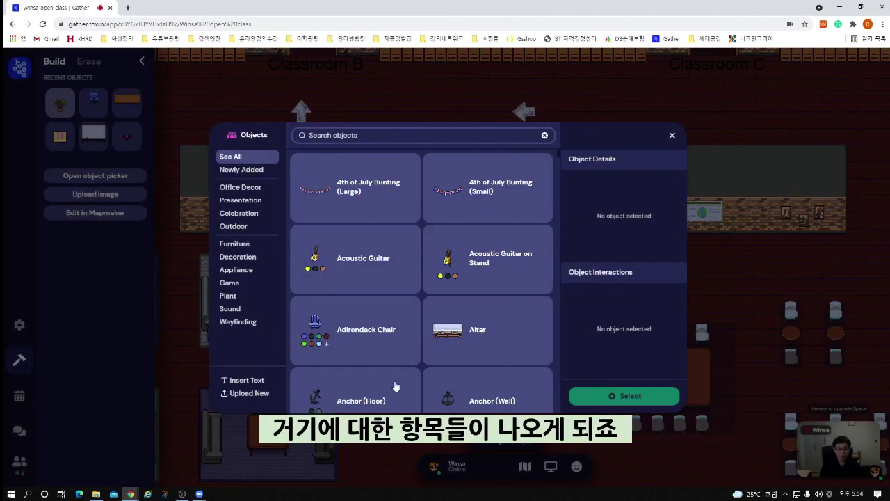
left_click(240, 170)
left_click(240, 188)
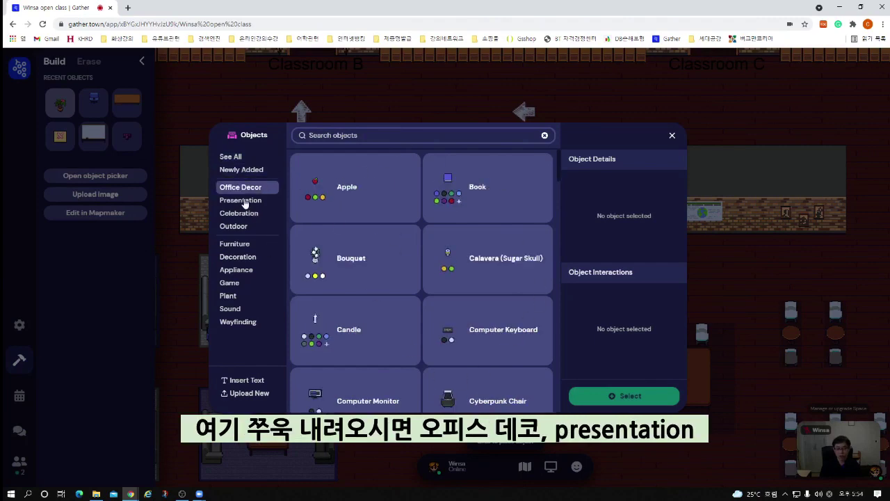
left_click(244, 201)
left_click(244, 214)
left_click(238, 226)
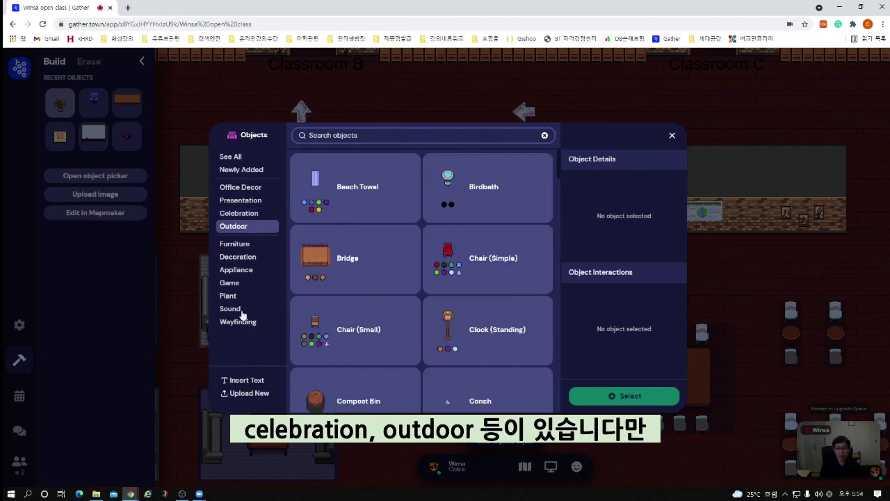
Step: Choose the Bulletin Board from the Presentation objects and set its interaction to Embedded website
left_click(238, 201)
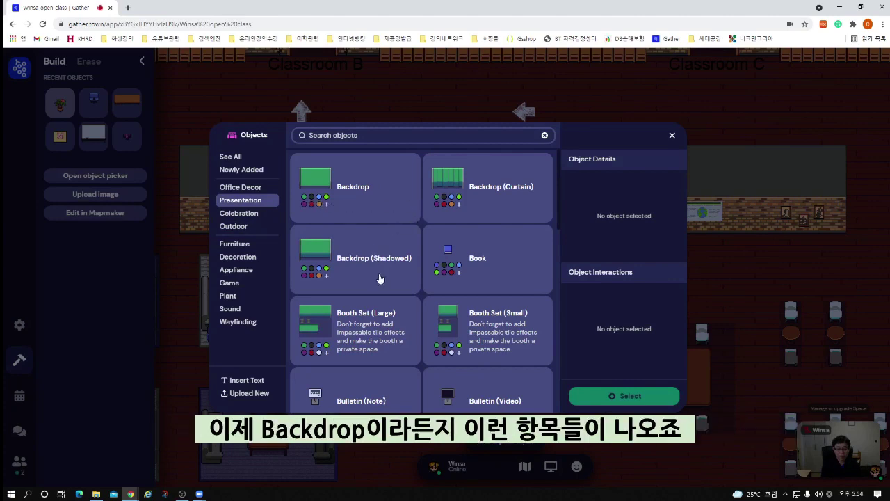
scroll(410, 313, "down", 2)
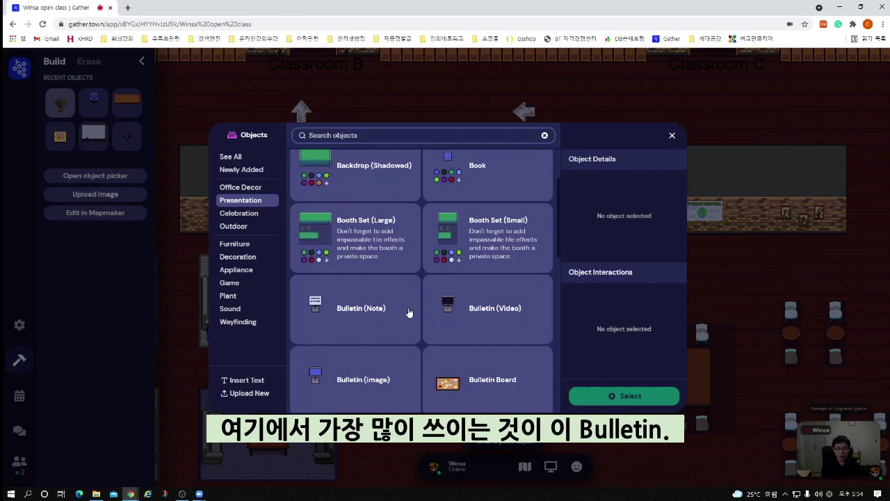
scroll(410, 313, "down", 1)
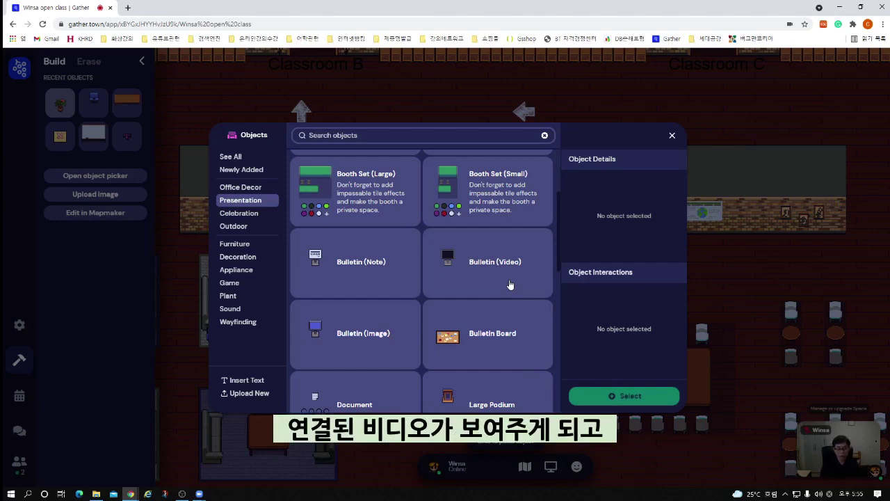
left_click(482, 342)
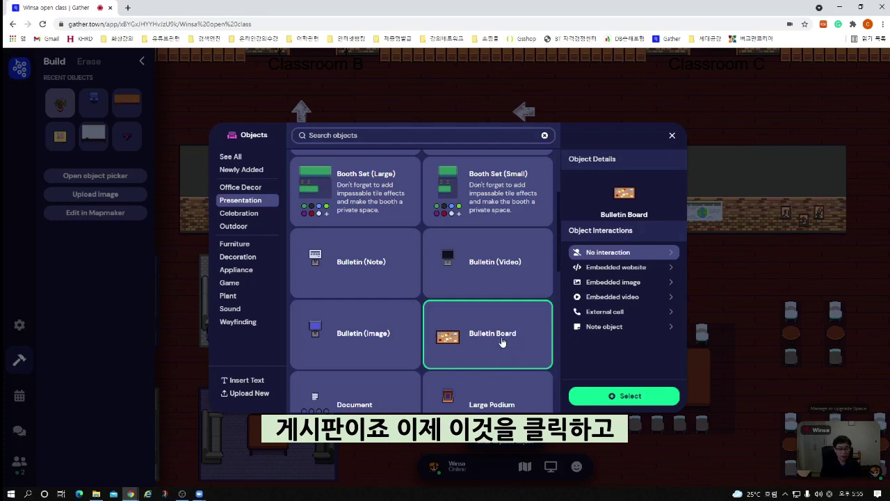
left_click(614, 270)
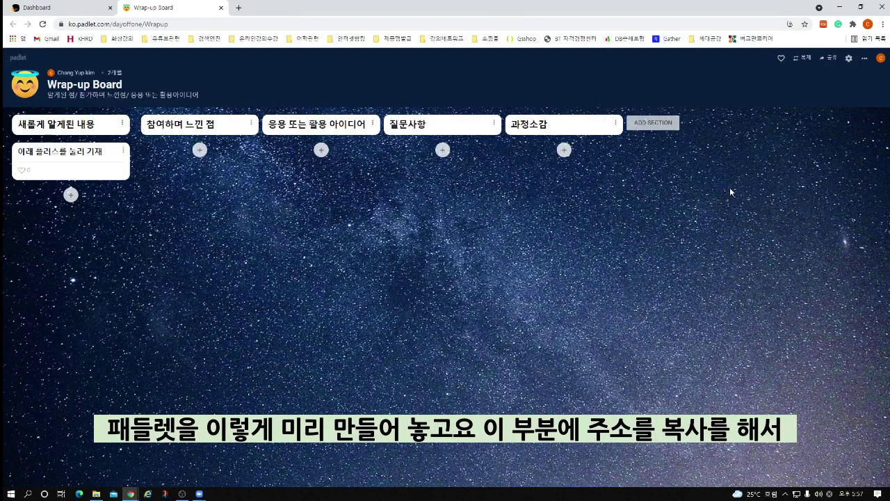
Step: Copy the web address of the Padlet Wrap-up Board and paste it as the bulletin board's website URL in Gather
right_click(120, 24)
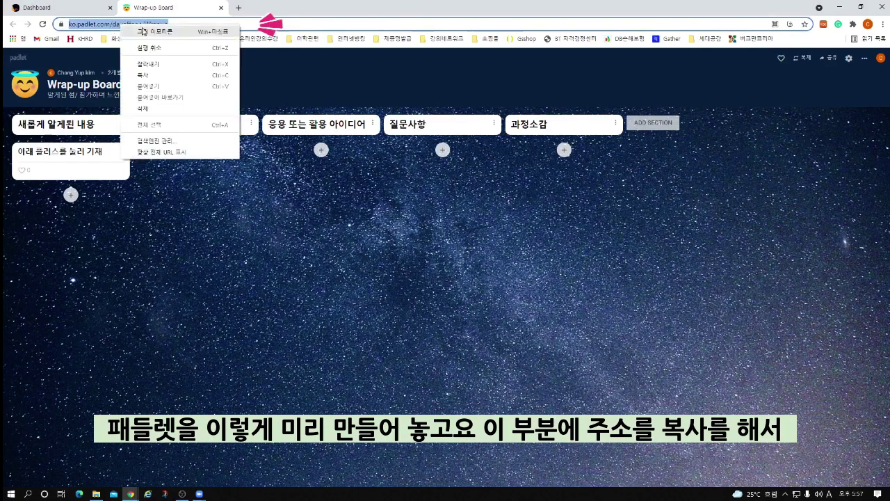
left_click(148, 75)
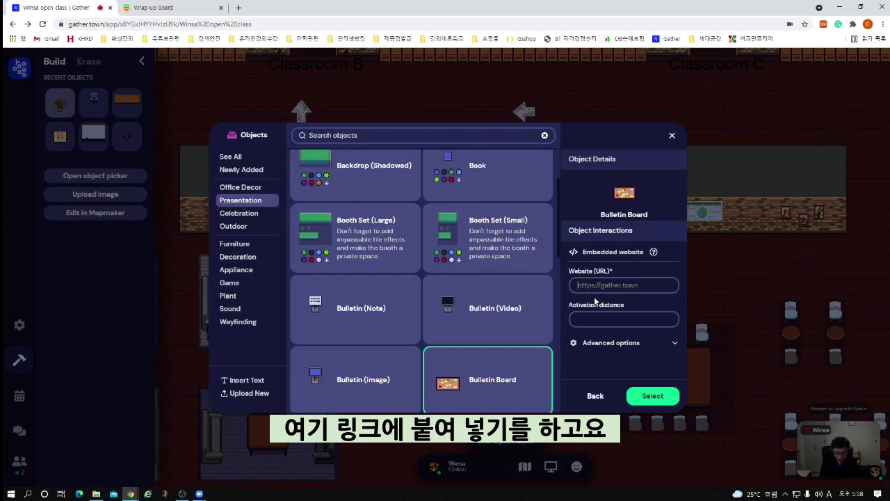
key("ctrl+v")
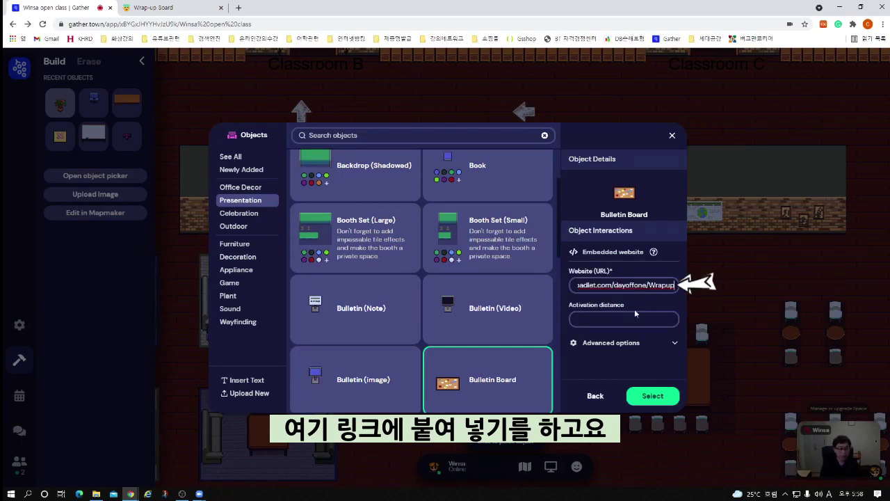
Step: Confirm the bulletin board, place it on the grey wall top near the water cooler, and close the build tools
left_click(654, 397)
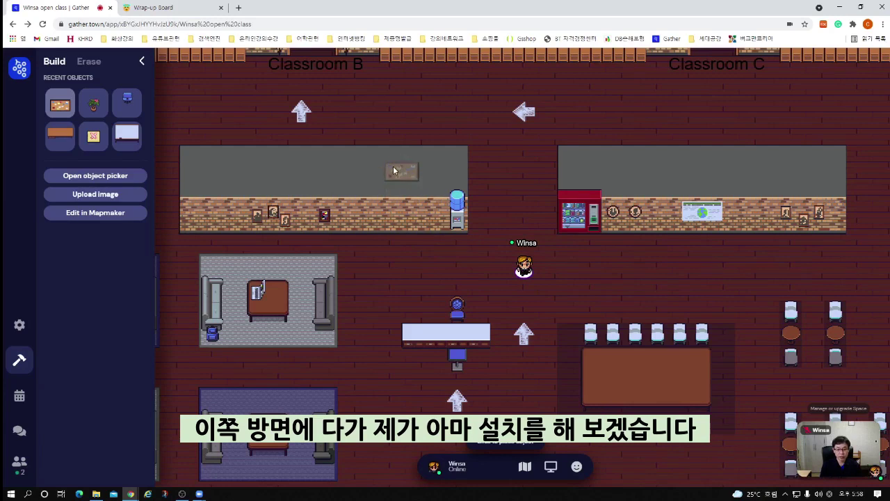
double_click(393, 171)
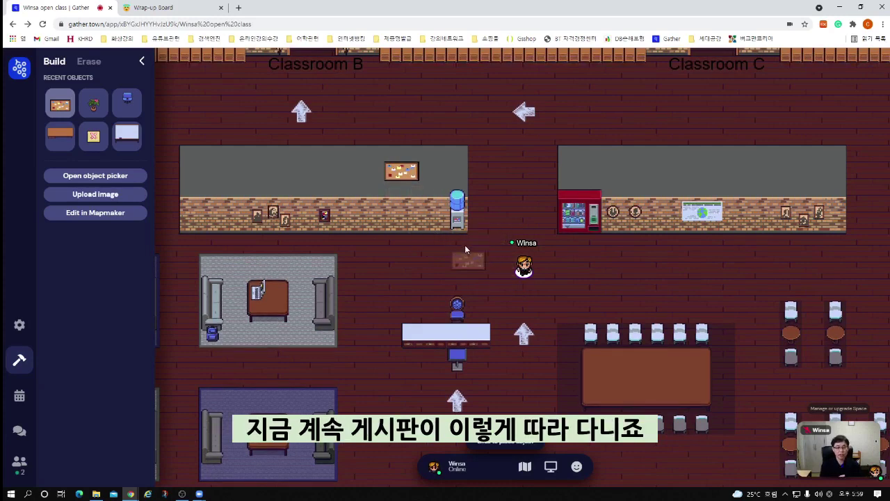
left_click(142, 62)
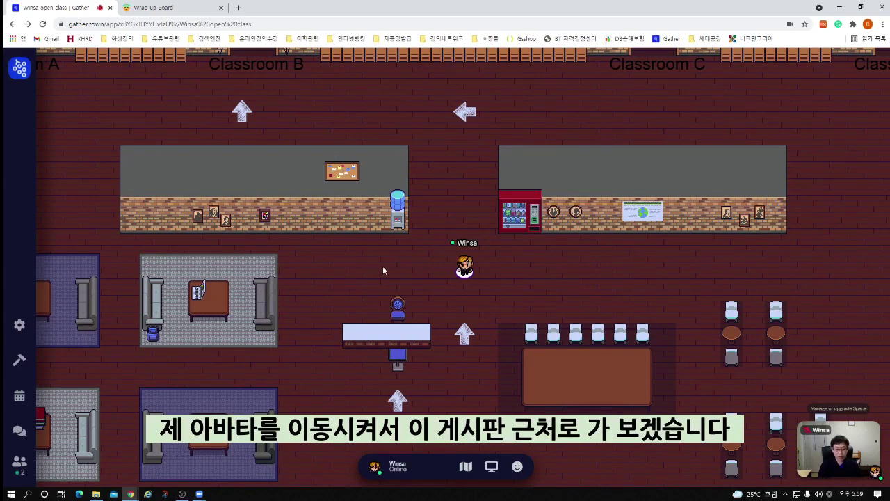
Step: Walk the avatar to the new bulletin board, view its embedded Wrap-up Board and close it again
key("Left")
key("Left")
key("Left")
key("Left")
key("Left")
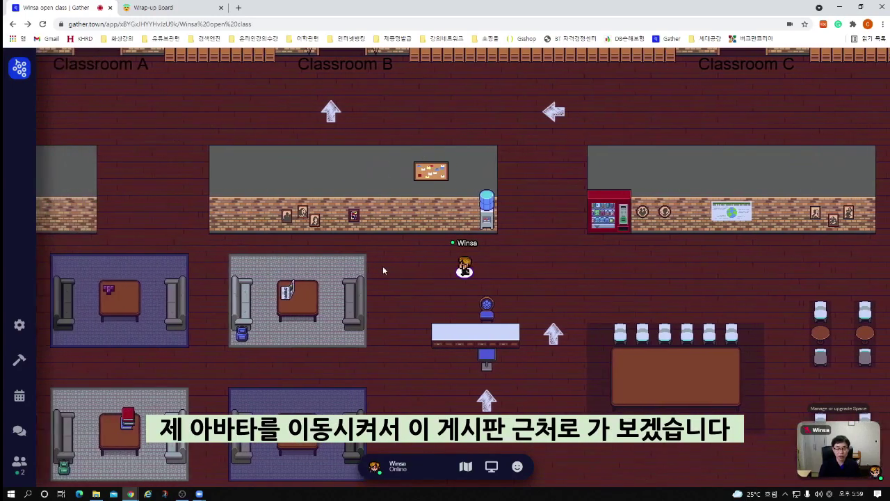
key("Left")
key("Up")
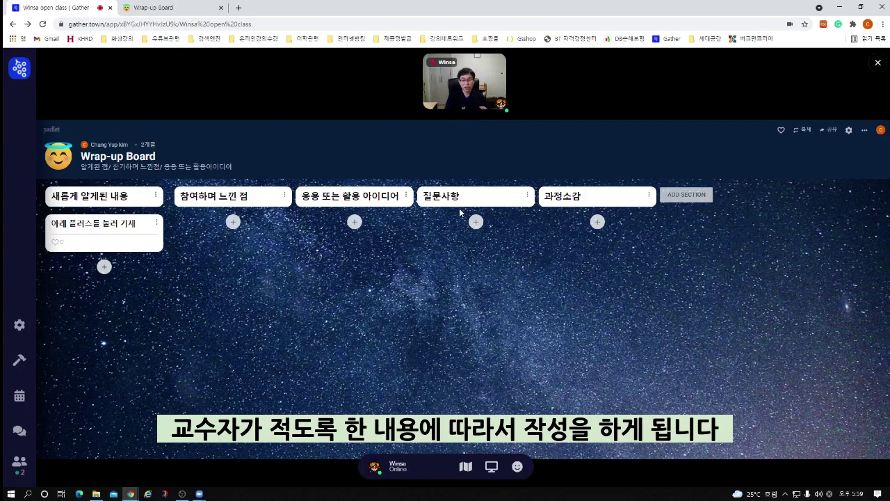
left_click(878, 64)
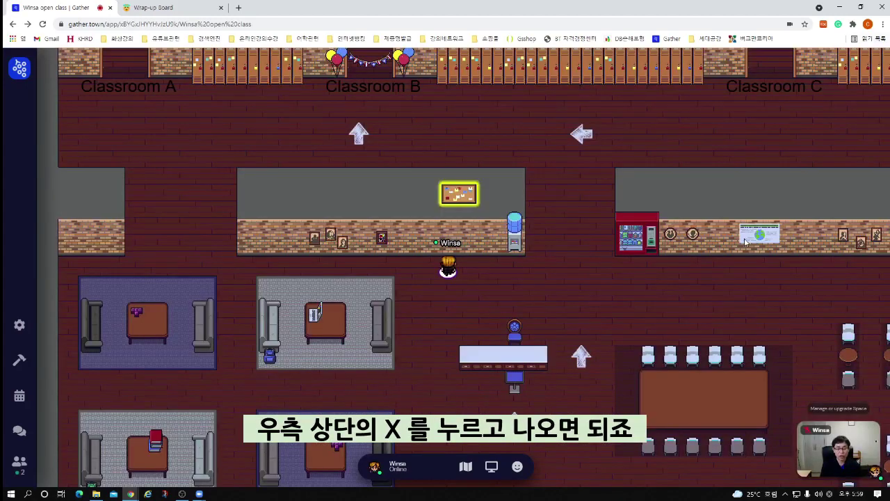
Step: Walk the avatar past the water cooler, up into the hallway and along it to Classroom B, and enter the classroom
key("Right")
key("Right")
key("Right")
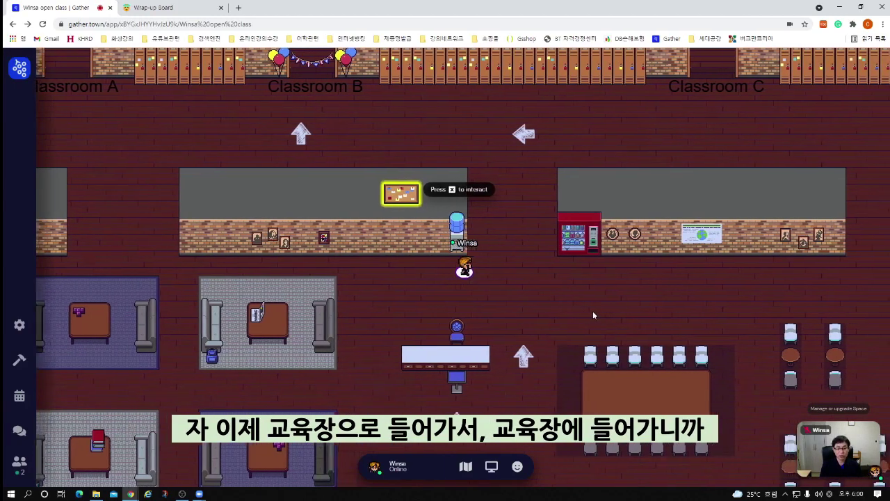
key("Right")
key("Right")
key("Up")
key("Up")
key("Up")
key("Up")
key("Up")
key("Up")
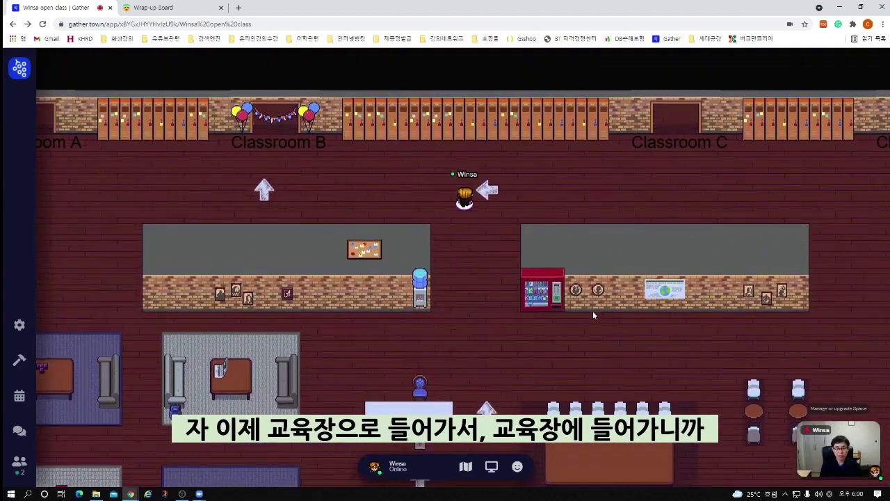
key("Up")
key("Left")
key("Left")
key("Left")
key("Left")
key("Left")
key("Left")
key("Left")
key("Left")
key("Left")
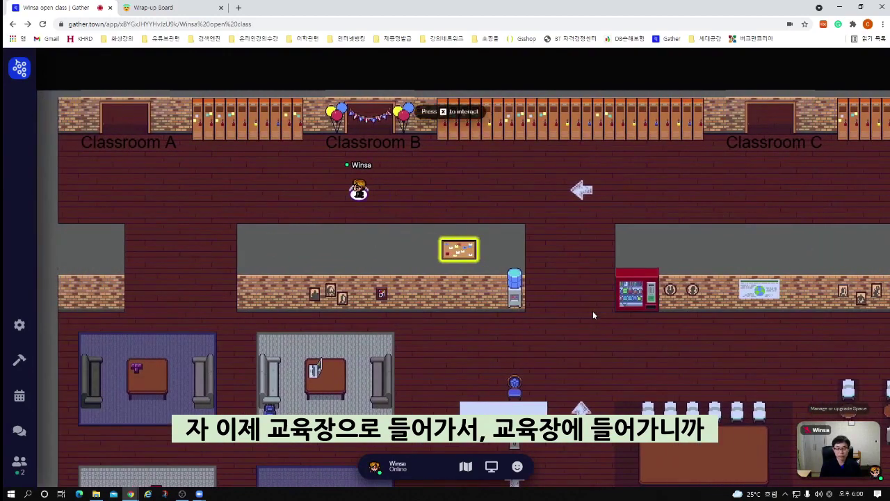
key("Up")
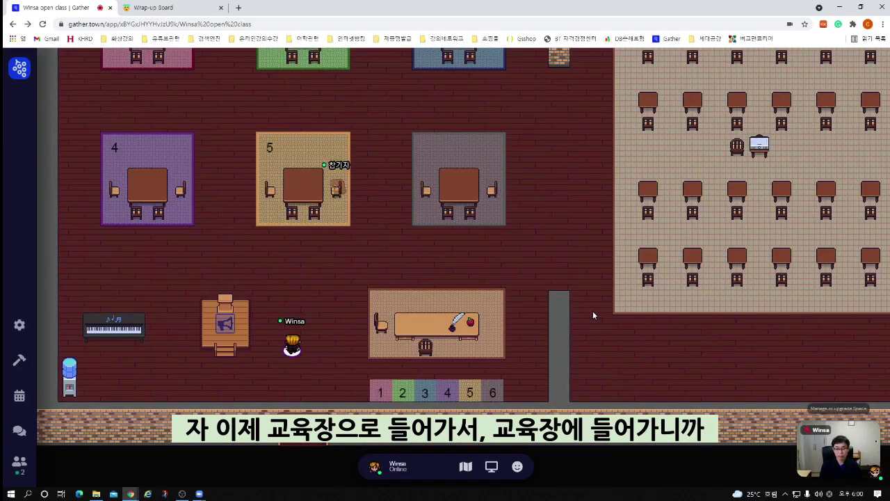
Step: Walk the avatar from the classroom entrance up to the aisle between group areas 5 and 6
key("Up")
key("Up")
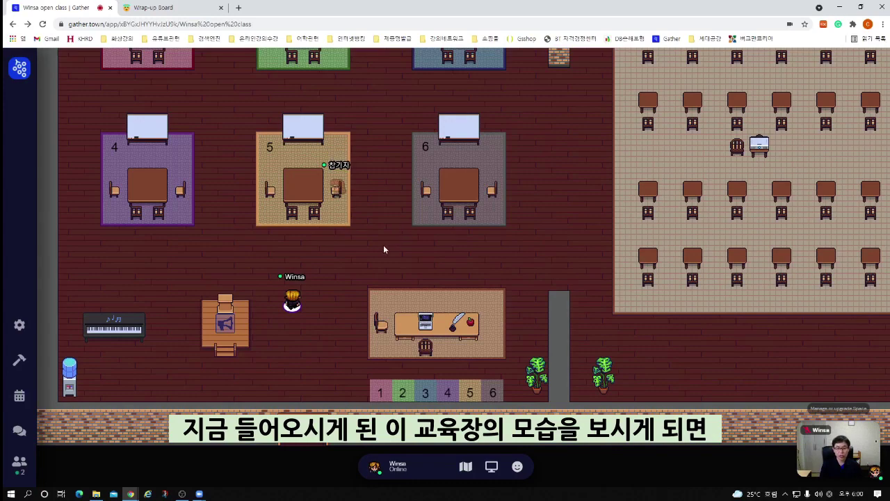
key("Up")
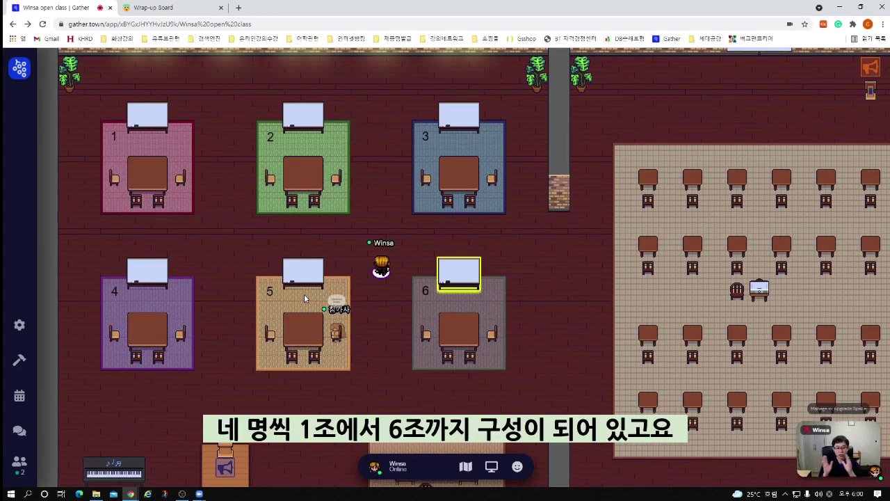
Step: Walk the avatar around the lower side of group area 6 and past the dividing wall to the rows of desks
key("Down")
key("Down")
key("Down")
key("Down")
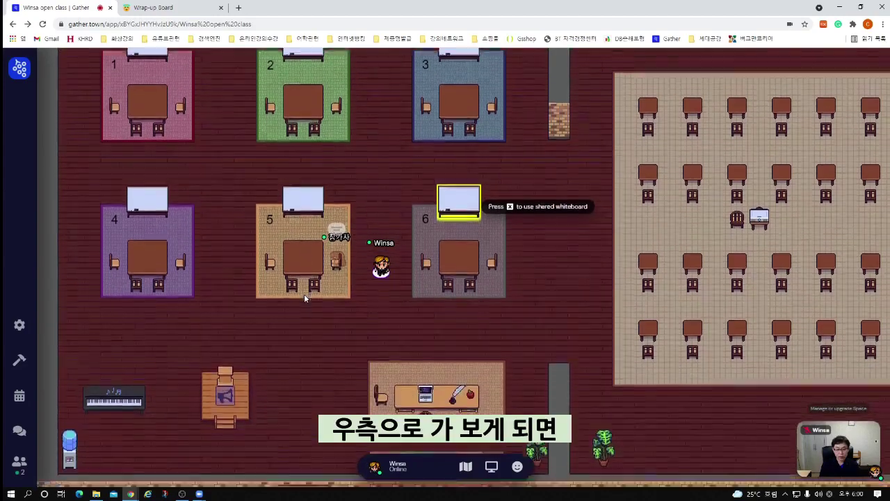
key("Down")
key("Right")
key("Right")
key("Right")
key("Right")
key("Right")
key("Right")
key("Right")
key("Right")
key("Right")
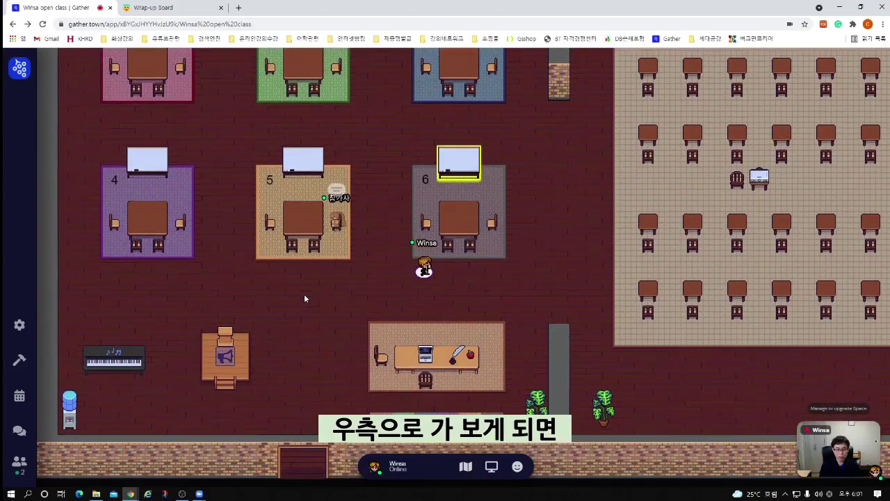
key("Up")
key("Up")
key("Up")
key("Up")
key("Up")
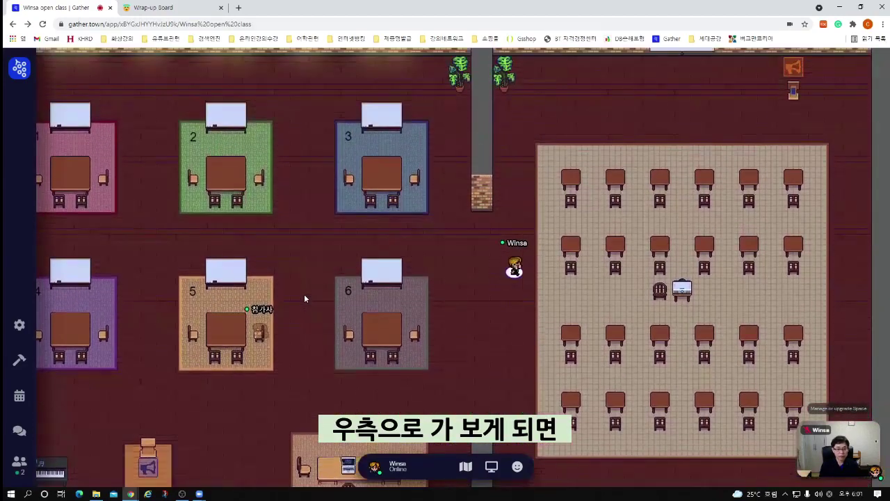
Step: Walk the avatar up along the edge of the desk area to the front of the lecture room
key("Right")
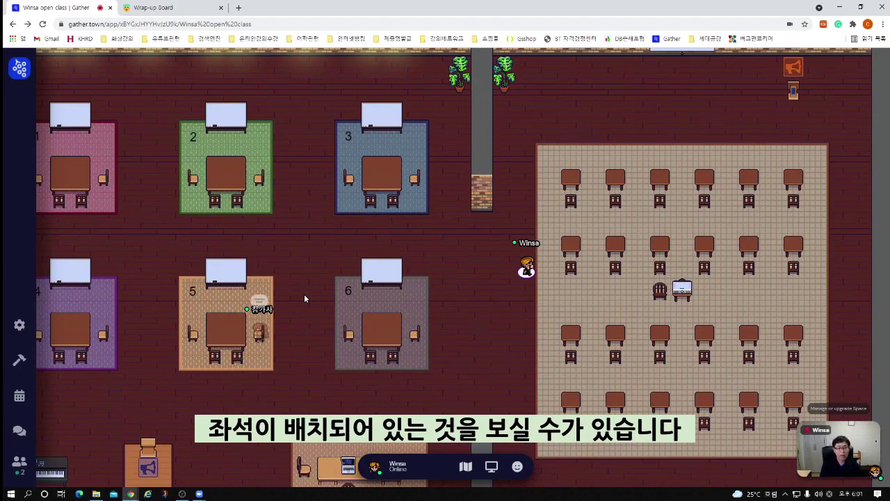
key("Up")
key("Up")
key("Up")
key("Up")
key("Up")
key("Up")
key("Up")
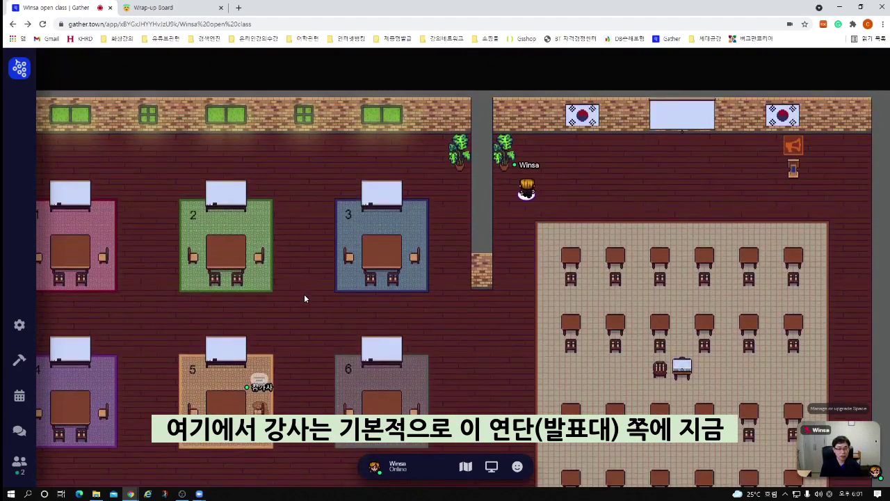
key("Up")
Step: Walk the avatar across the front of the lecture room onto the megaphone tile behind the lectern
key("Right")
key("Right")
key("Right")
key("Right")
key("Right")
key("Right")
key("Right")
key("Right")
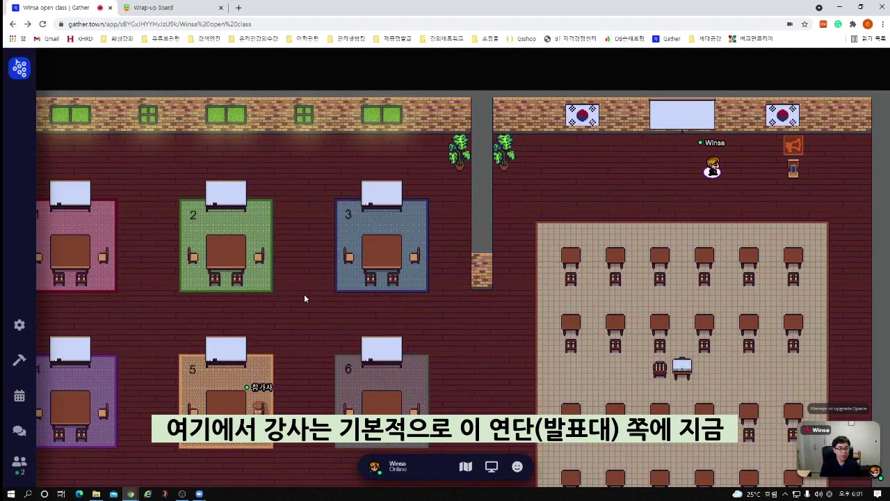
key("Right")
key("Up")
key("Right")
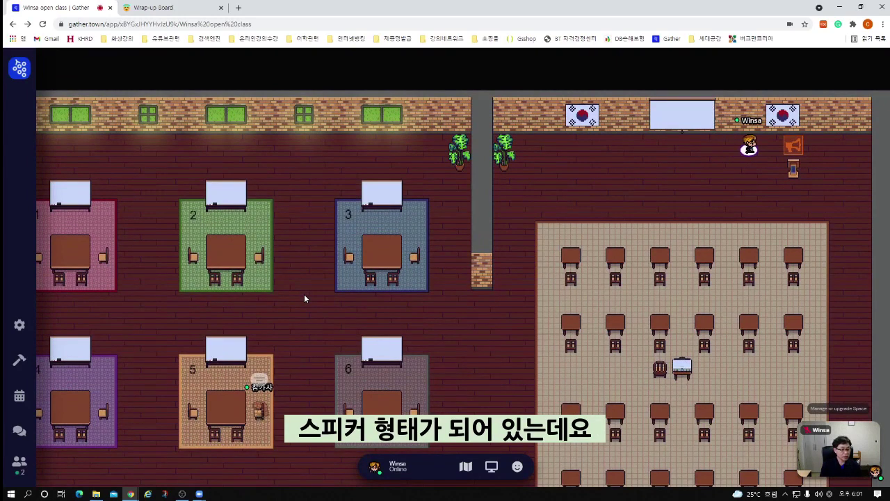
key("Right")
key("Right")
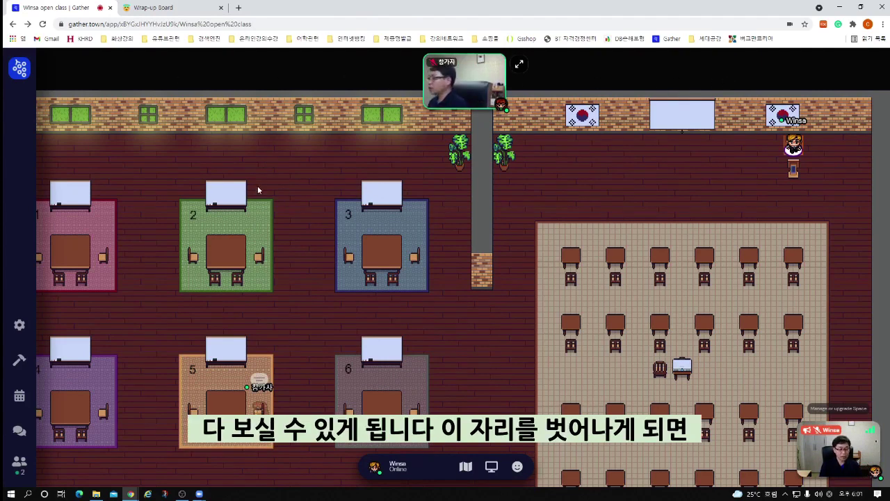
Step: Step the avatar off the megaphone tile onto the floor nearby and return it to the tile
key("Left")
key("Left")
key("Down")
key("Down")
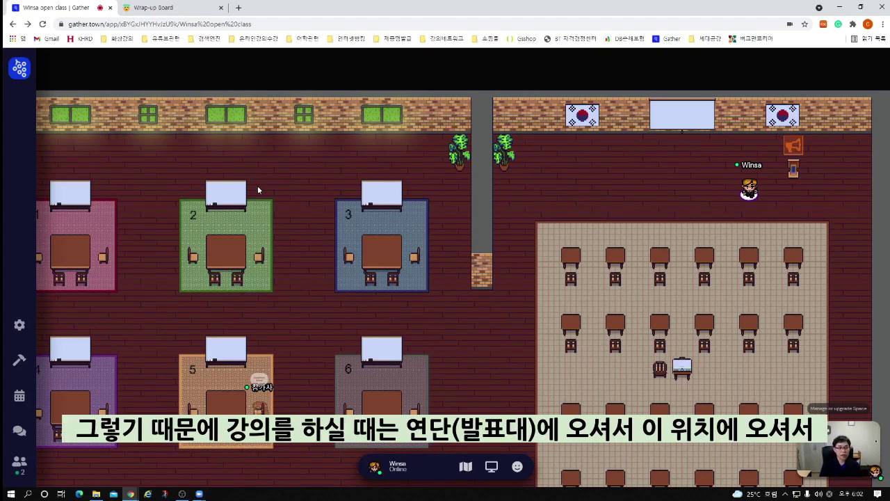
key("Up")
key("Up")
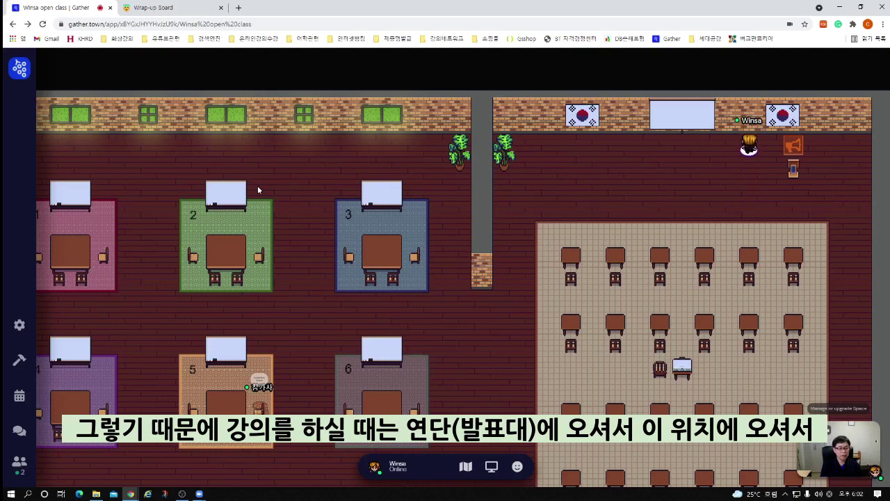
key("Right")
key("Right")
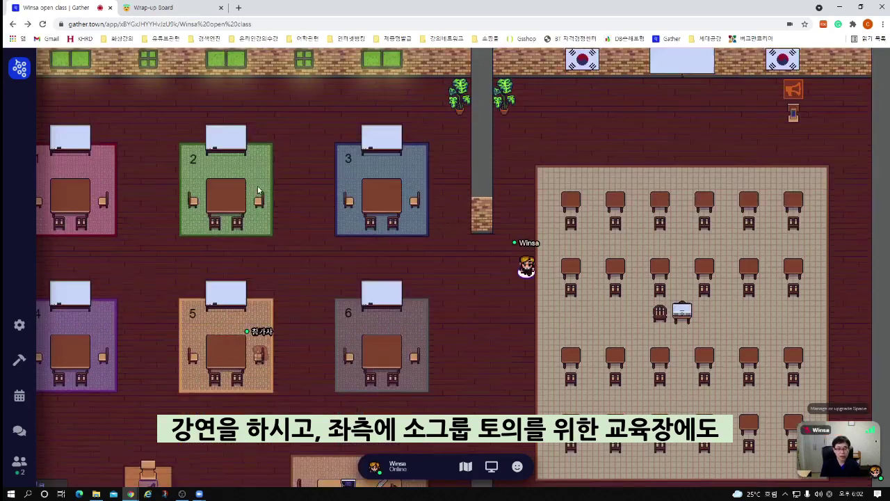
Step: Walk the avatar down beside the desks and through the wall opening to the lower edge of group area 6
key("Down")
key("Down")
key("Down")
key("Down")
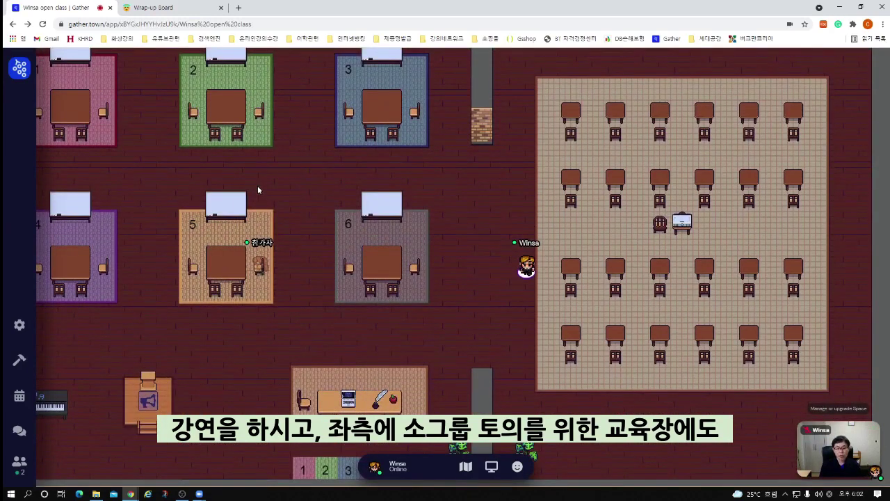
key("Left")
key("Left")
key("Left")
key("Left")
key("Down")
key("Down")
key("Left")
key("Left")
key("Left")
key("Left")
key("Left")
key("Left")
key("Left")
key("Left")
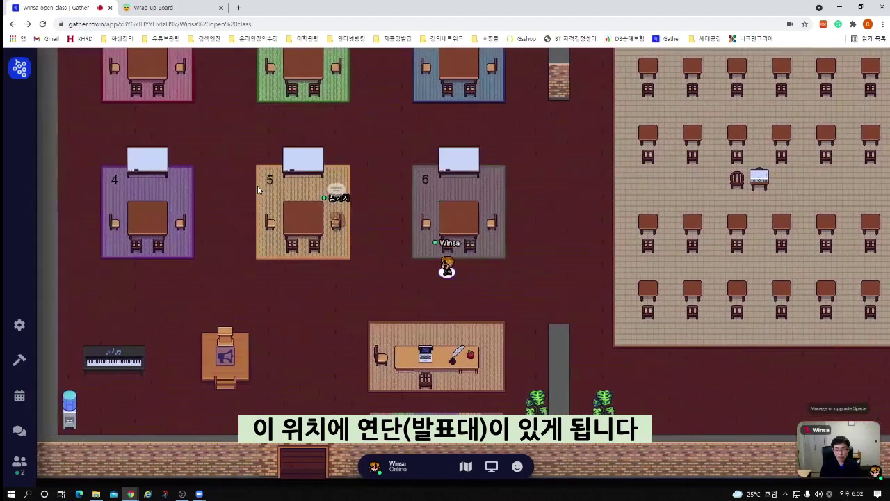
Step: Walk the avatar to the wooden podium near the piano and step up onto its megaphone tile
key("Down")
key("Down")
key("Down")
key("Down")
key("Left")
key("Left")
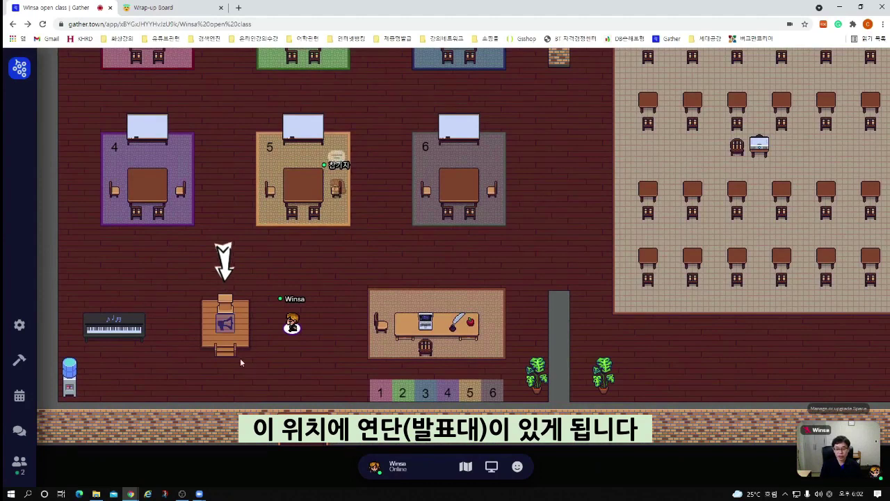
key("Down")
key("Left")
key("Left")
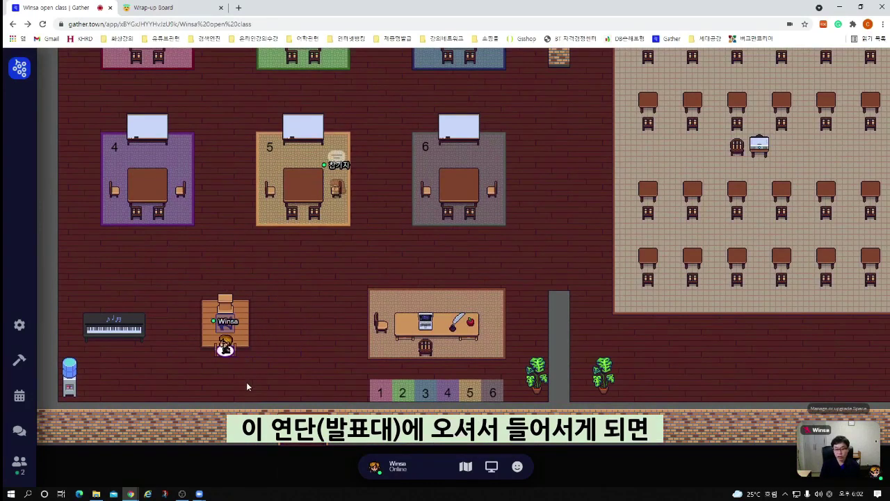
key("Up")
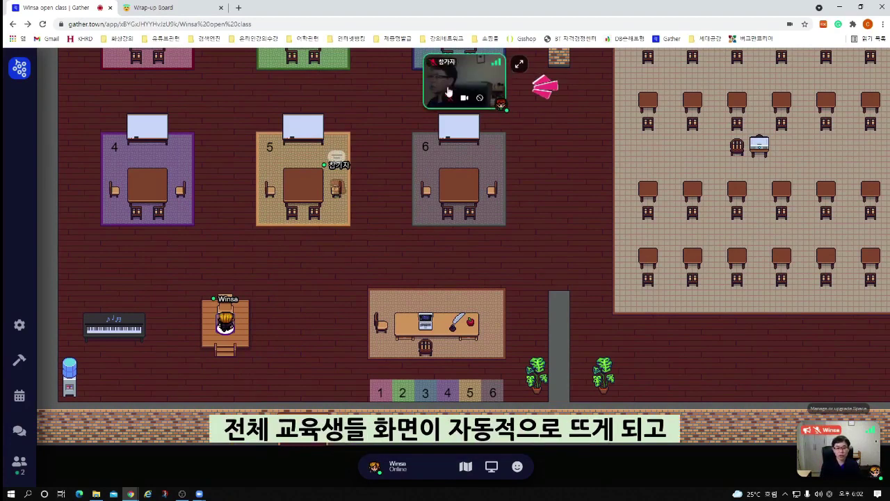
Step: Send the avatar to the participant seated in group area 5 and bring it back to the podium's megaphone tile
mouse_move(860, 456)
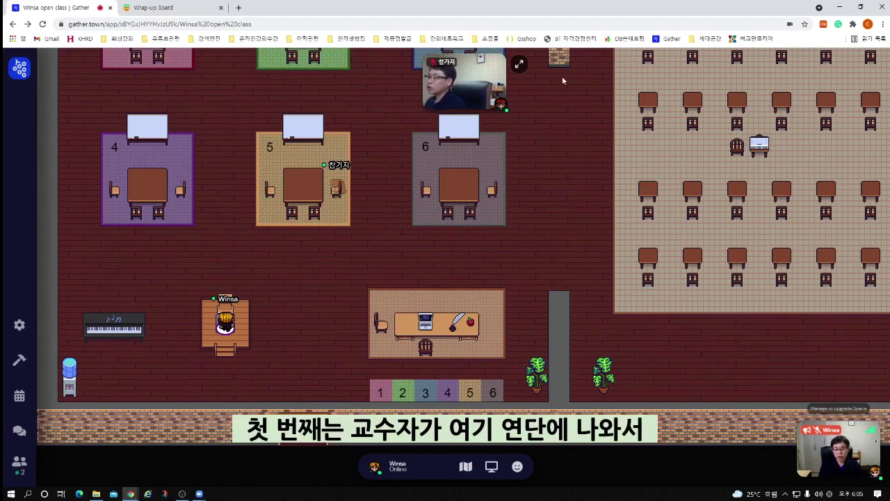
double_click(333, 209)
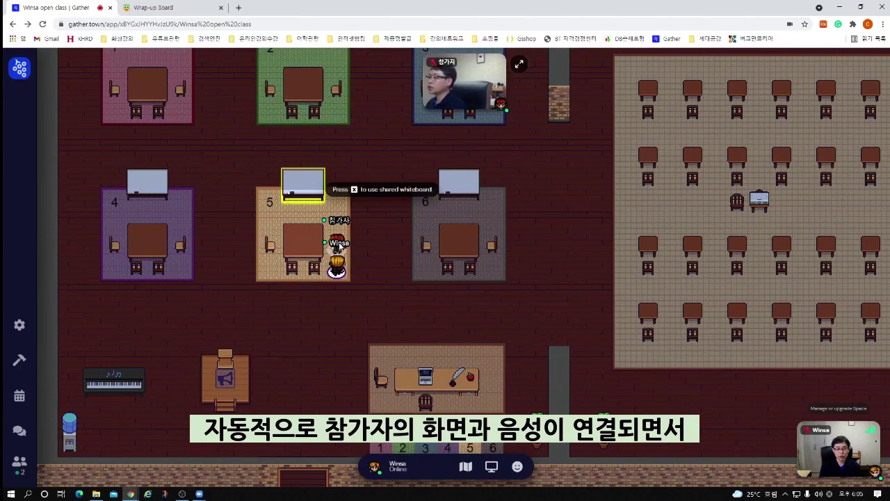
left_click(226, 384)
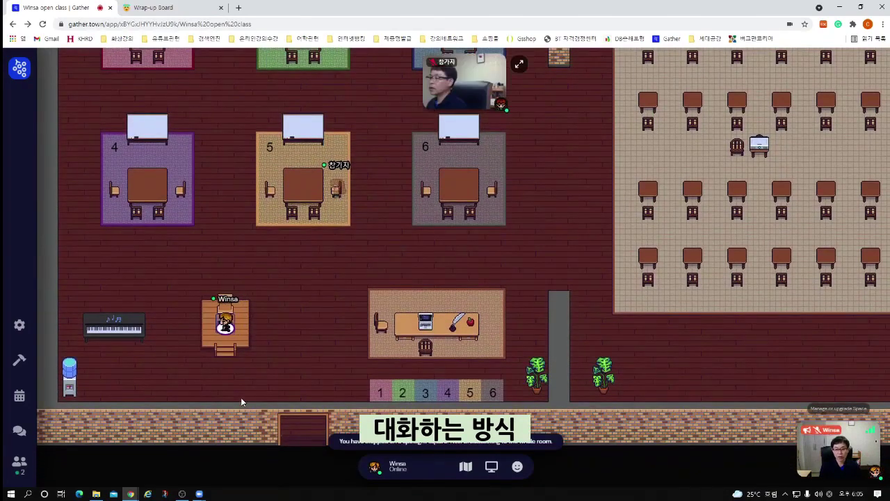
key("Up")
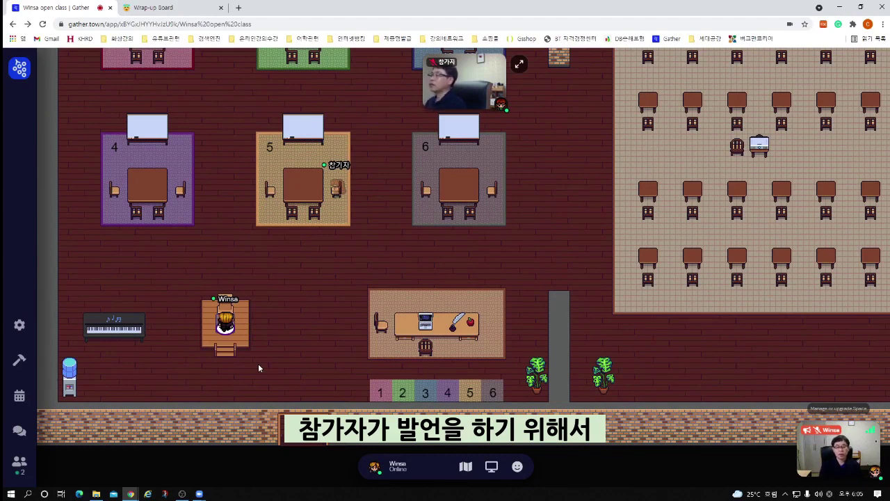
Step: Find the participant with the raised hand in the participant list and spotlight them
mouse_move(517, 465)
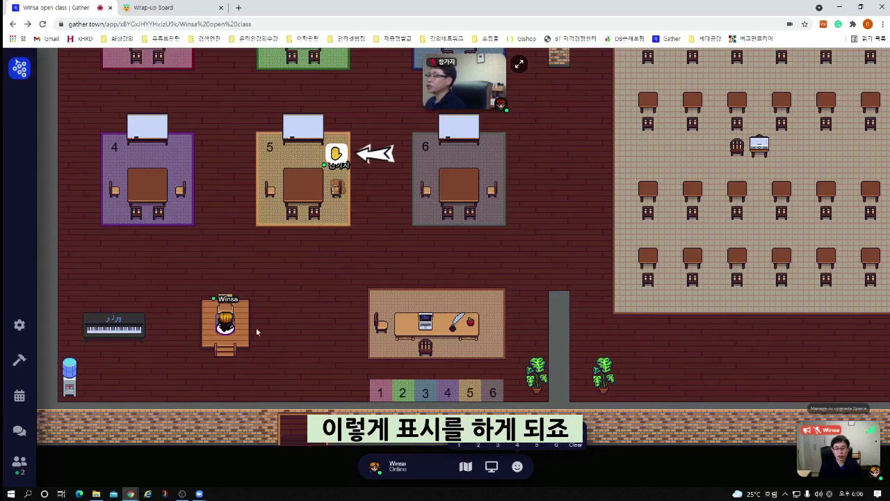
left_click(19, 462)
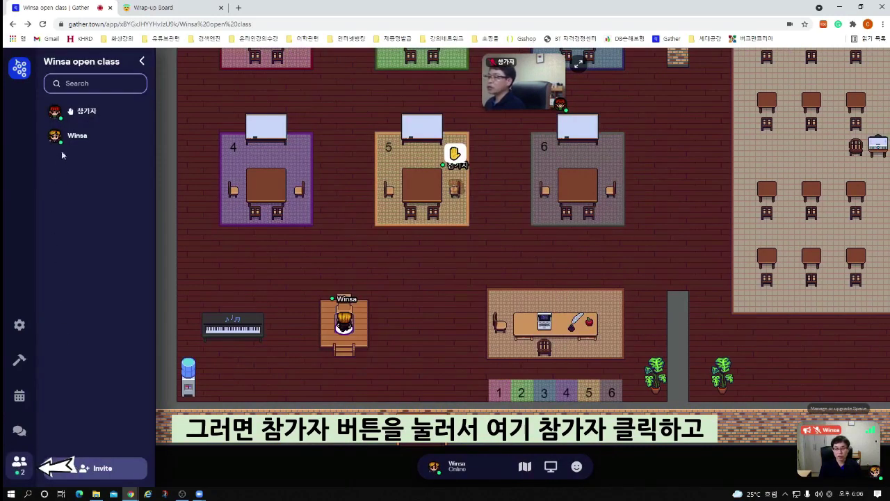
left_click(85, 115)
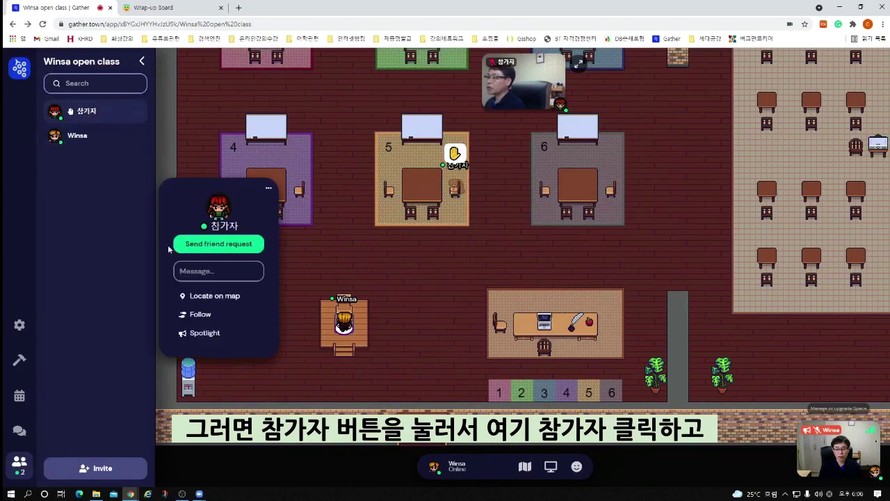
left_click(204, 334)
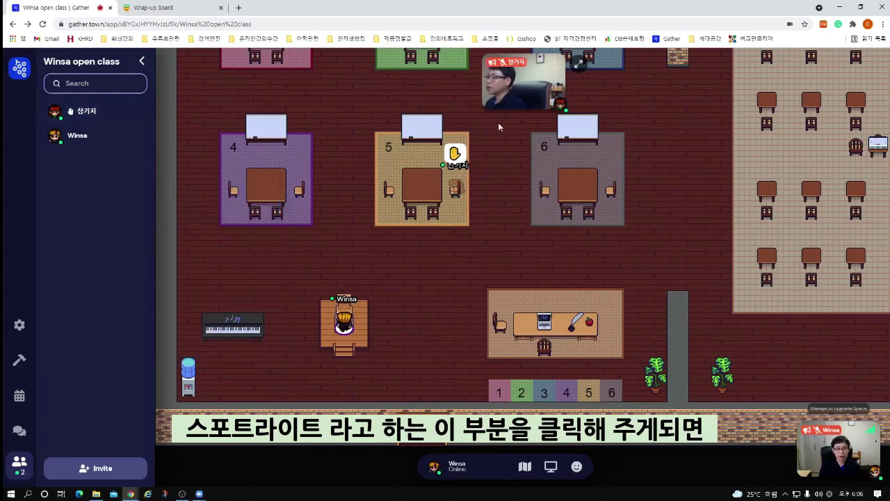
mouse_move(485, 66)
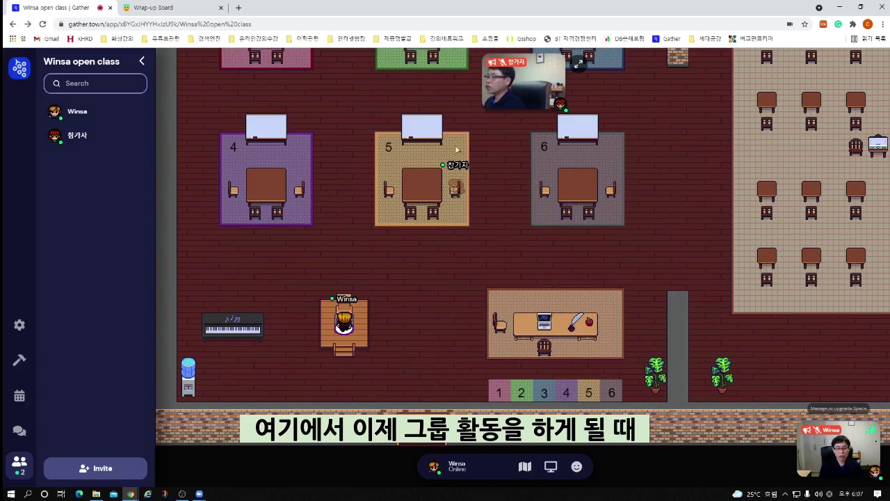
Step: Walk the avatar from the podium into group area 5 and across to group area 4
double_click(401, 276)
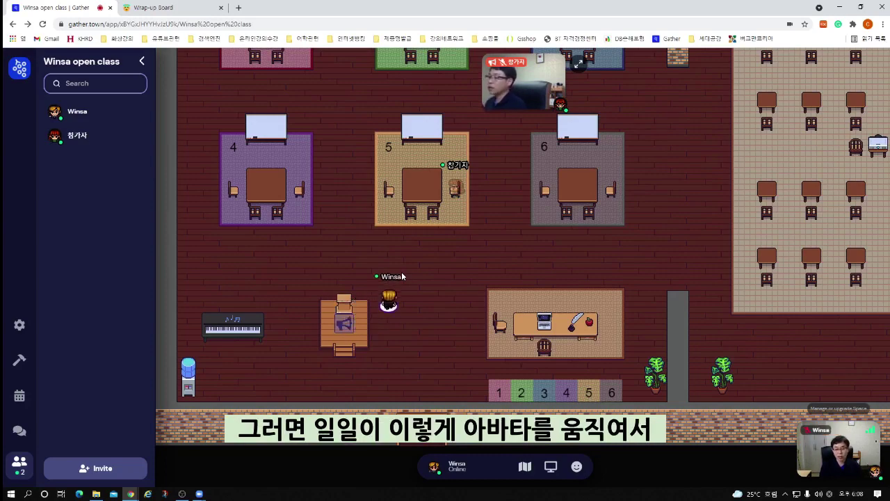
key("Up")
key("Up")
key("Up")
key("Up")
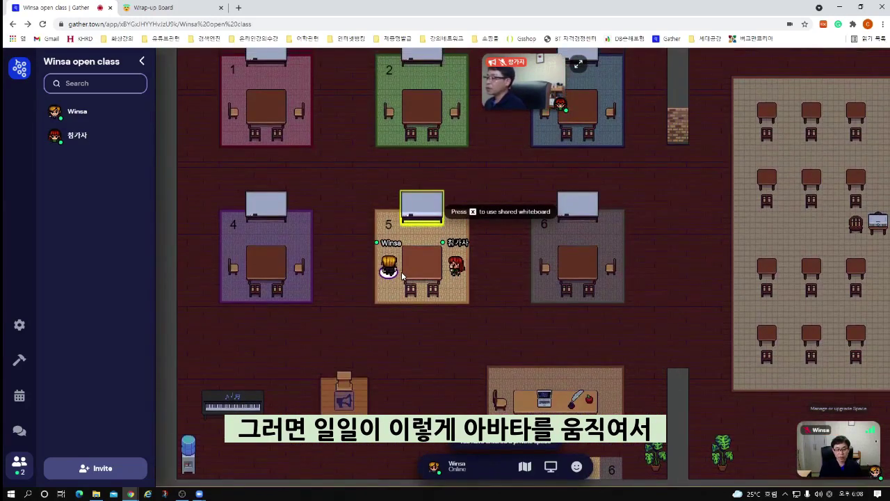
key("Left")
key("Left")
key("Left")
key("Left")
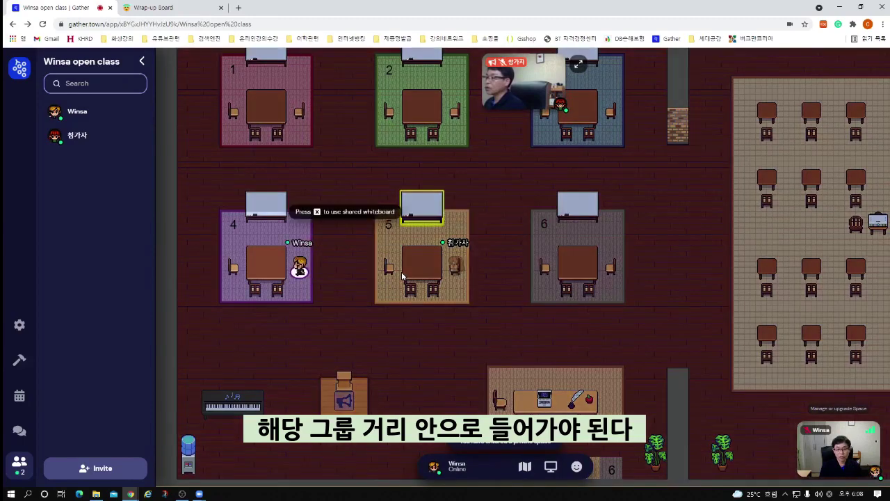
Step: Walk the avatar up into group area 1 and across to group area 2
key("Up")
key("Up")
key("Up")
key("Up")
key("Up")
key("Up")
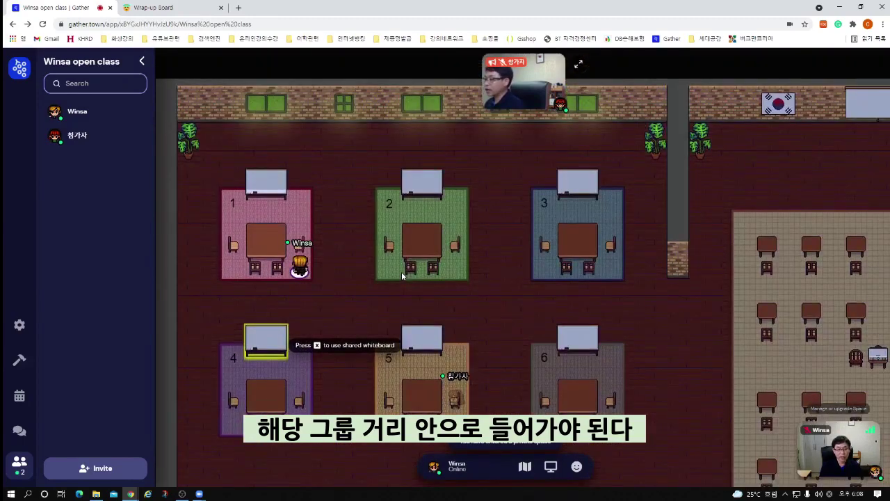
key("Right")
key("Right")
key("Right")
key("Right")
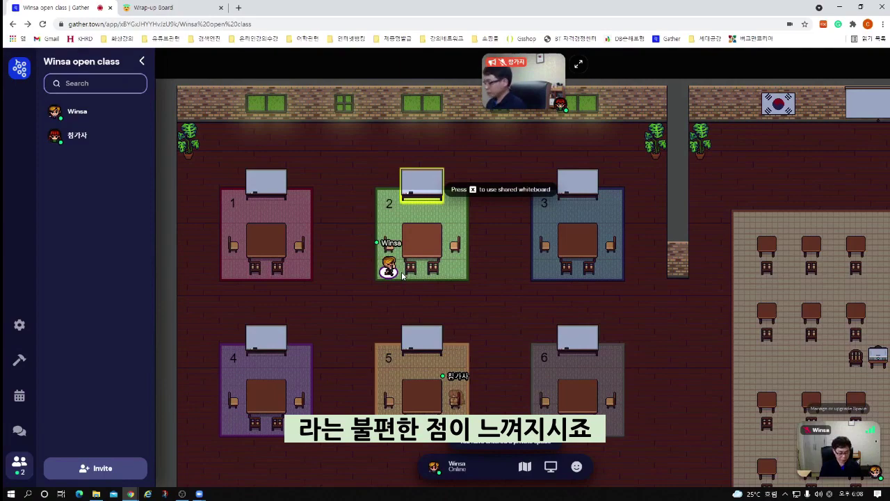
Step: Walk the avatar out of group area 2 and down the aisle between group areas 4 and 5
key("Down")
key("Down")
key("Left")
key("Left")
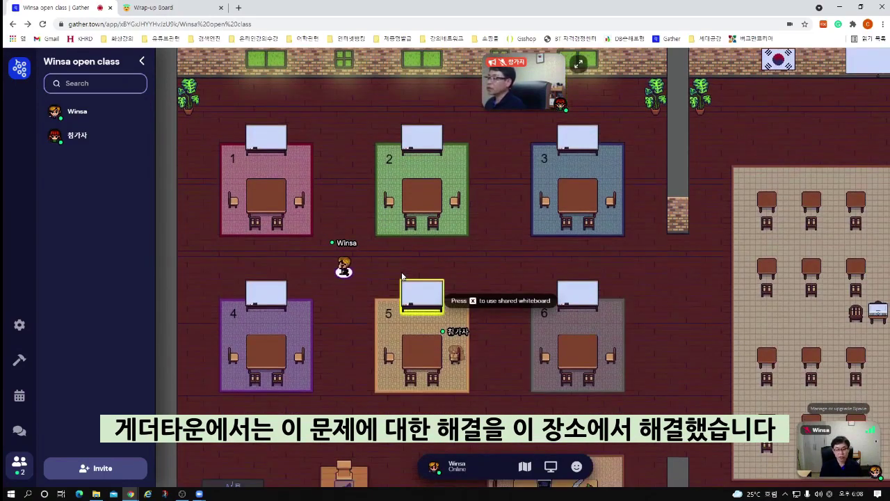
key("Down")
key("Down")
key("Down")
key("Down")
key("Down")
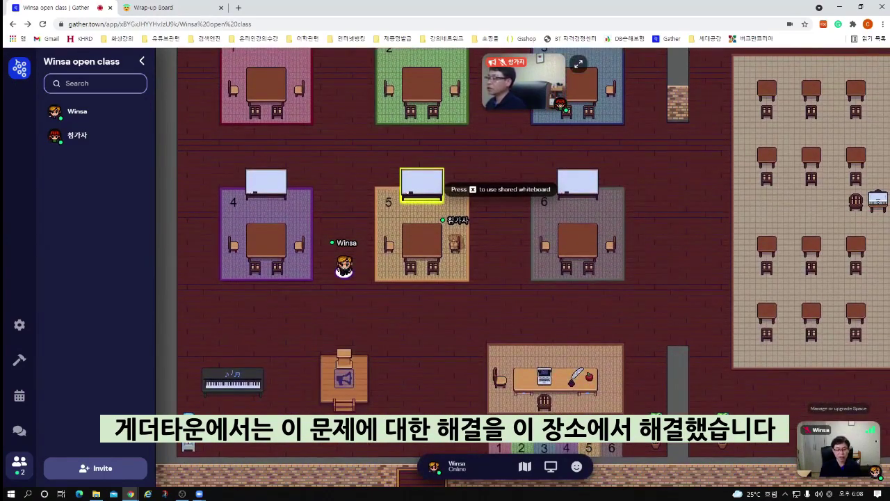
Step: Move the avatar to the numbered tiles below the teacher's desk and stand it on tile 1
left_click(455, 448)
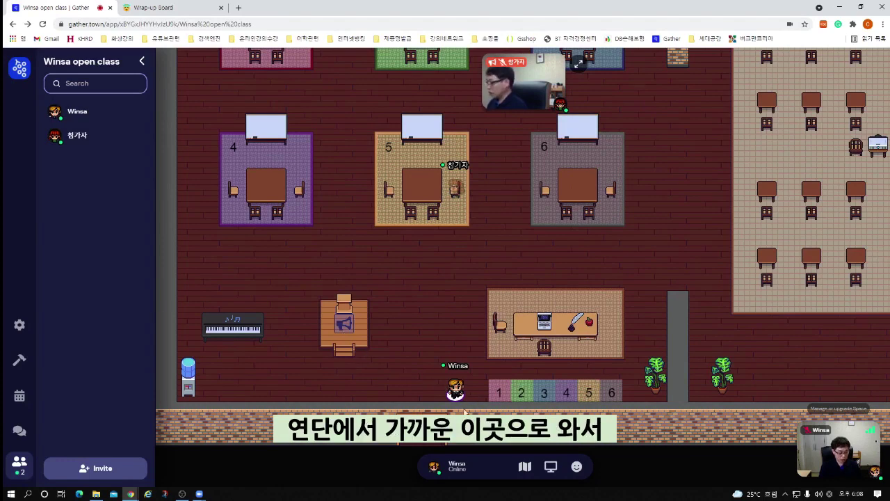
key("Right")
key("Right")
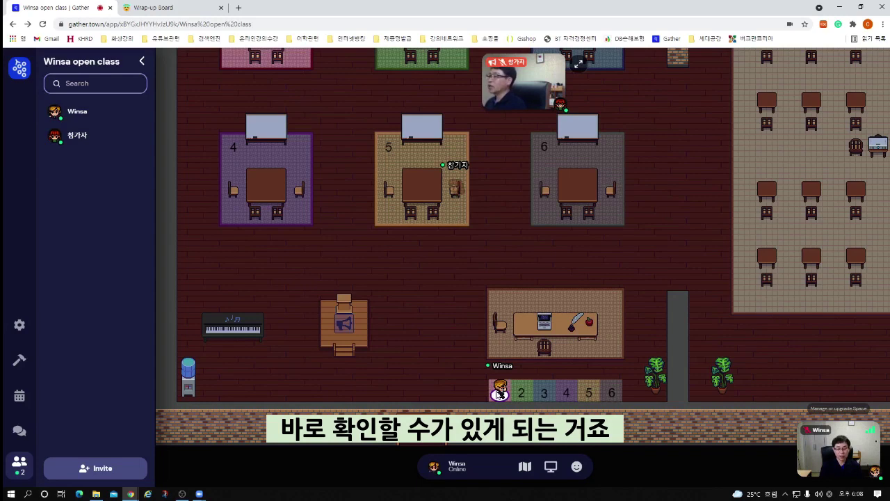
Step: Move the avatar to the open floor between the podium and the teacher's desk and share screen 2 (화면 2) with audio
double_click(452, 324)
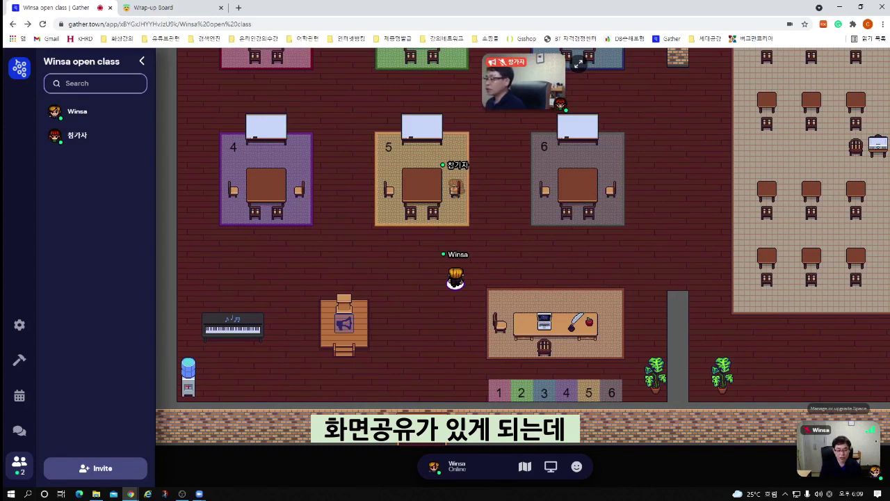
left_click(550, 467)
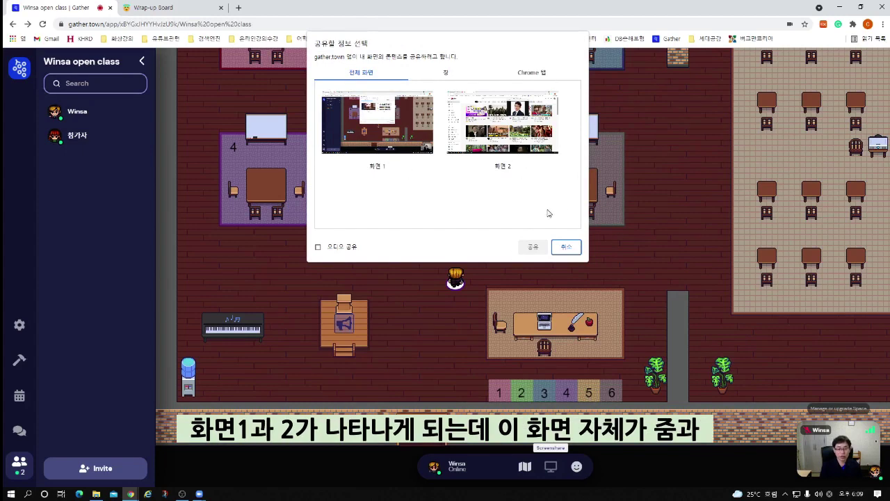
left_click(515, 132)
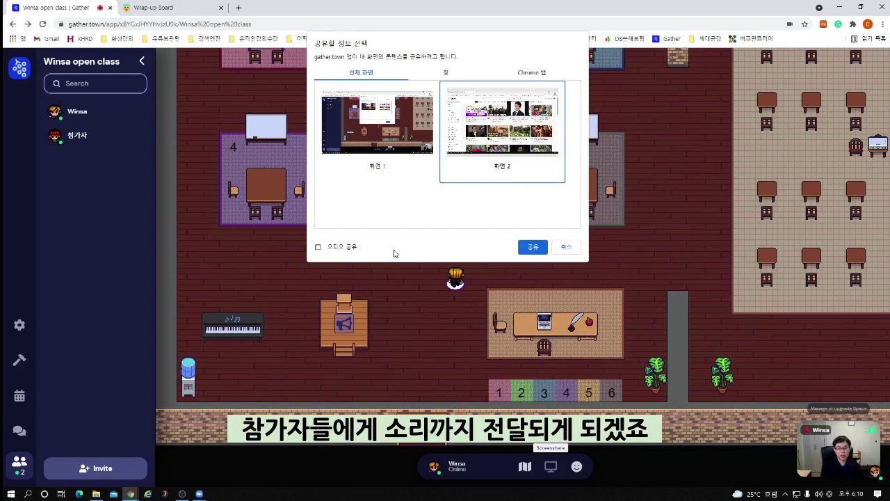
left_click(318, 247)
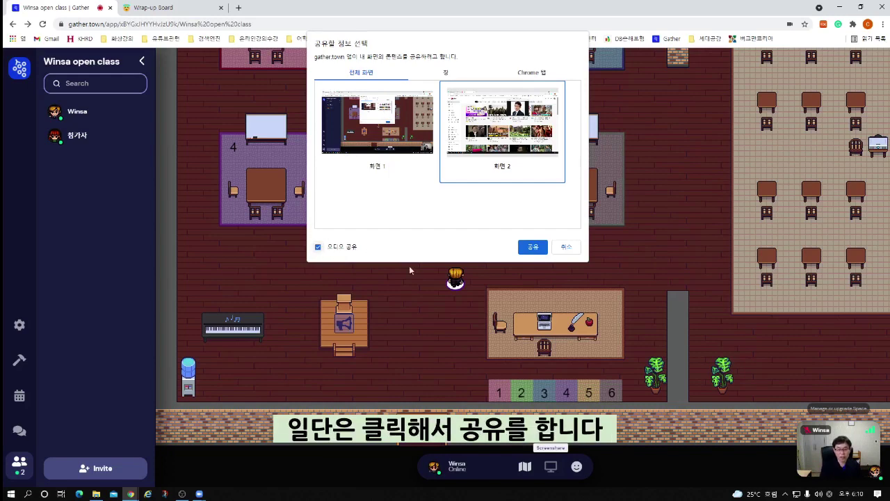
left_click(533, 247)
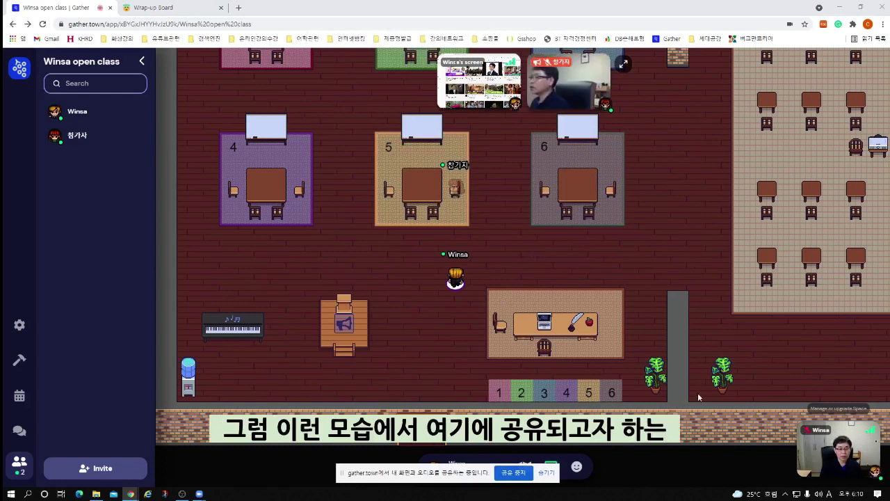
Step: Enlarge the shared screen's preview to the main view and hide the browser's screen-sharing notice
left_click(478, 90)
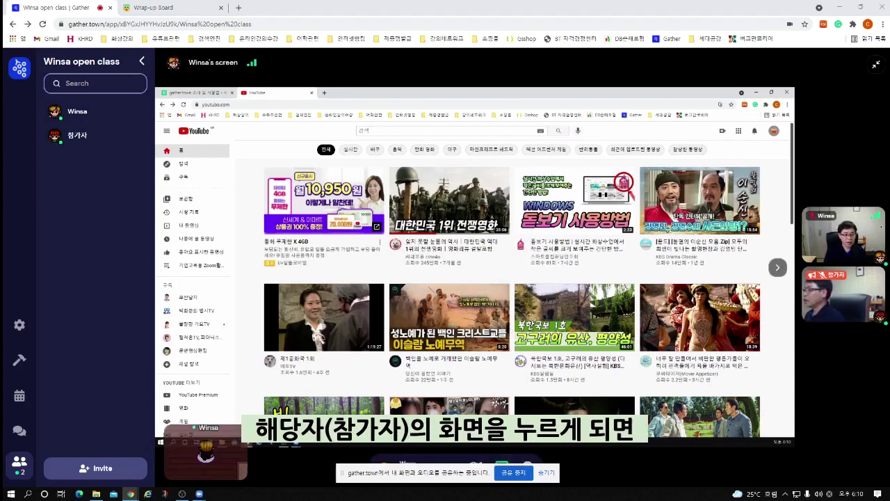
left_click(873, 285)
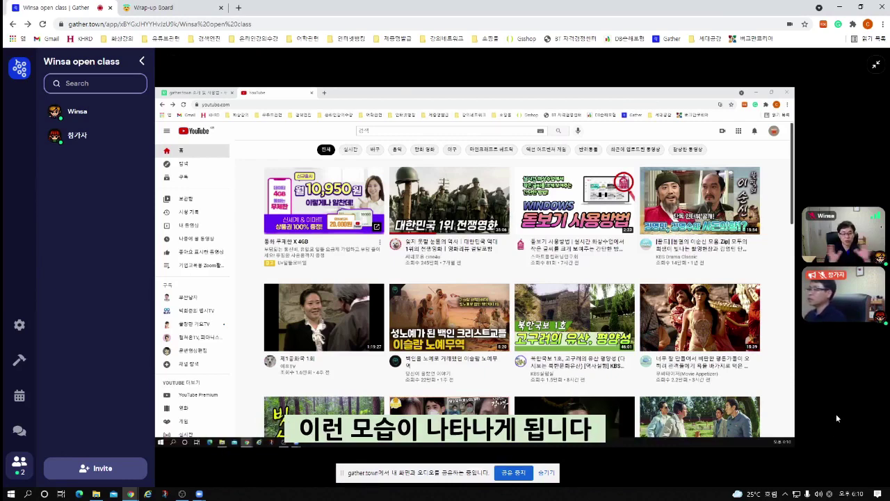
left_click(546, 473)
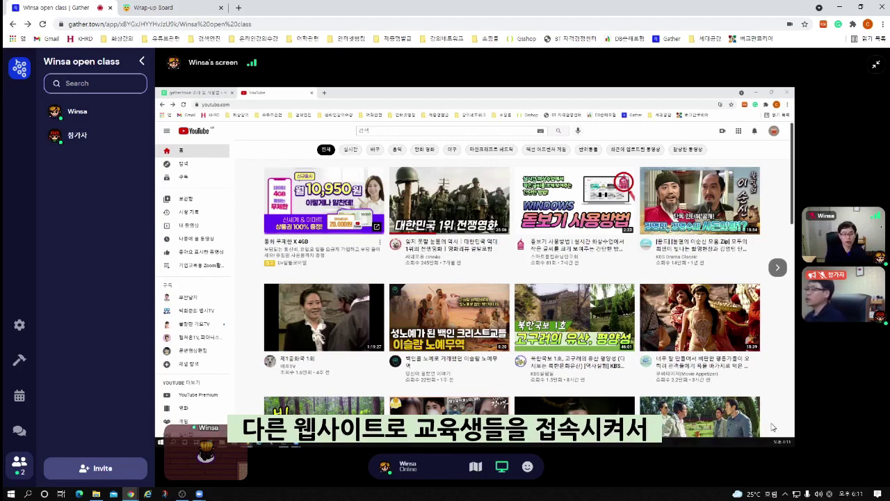
Step: Open the chat and address a new message to Everyone
left_click(19, 431)
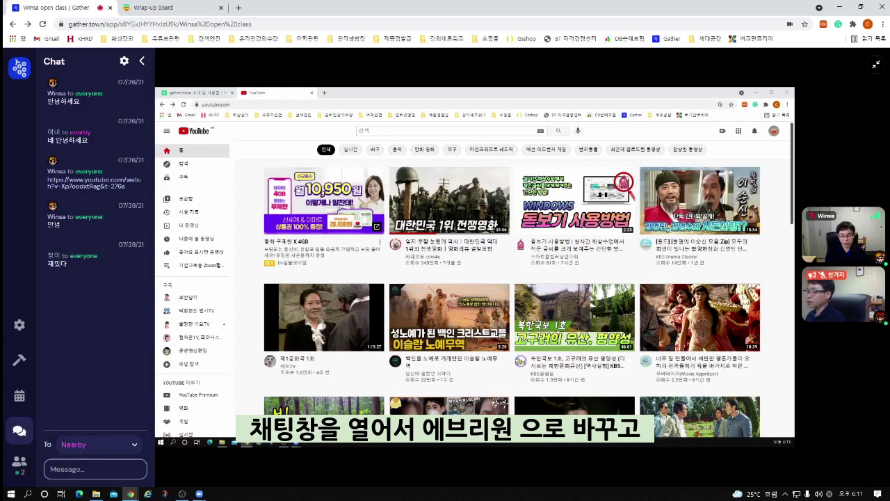
left_click(99, 447)
left_click(84, 400)
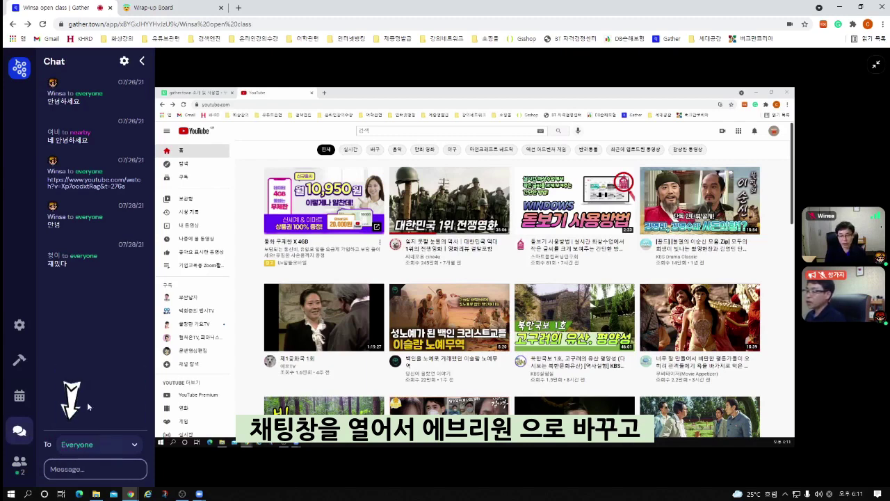
left_click(87, 463)
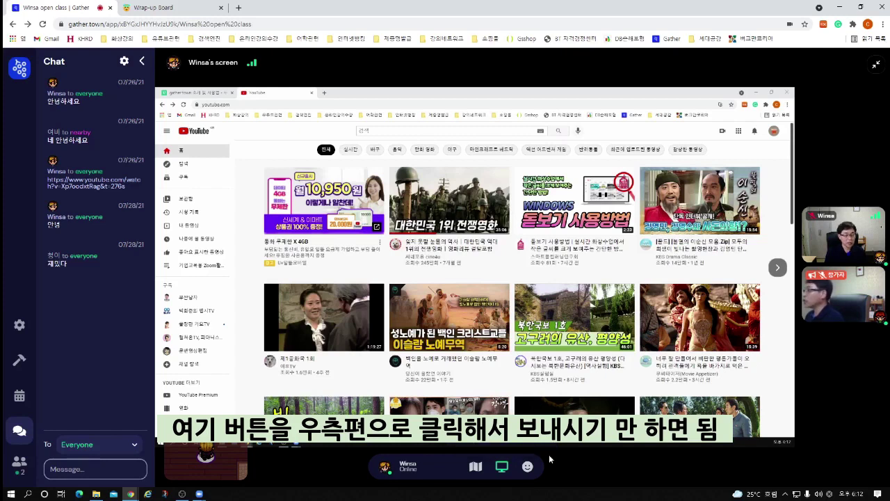
Step: Stop the screen share and leave the classroom space for the Gather home page
mouse_move(528, 469)
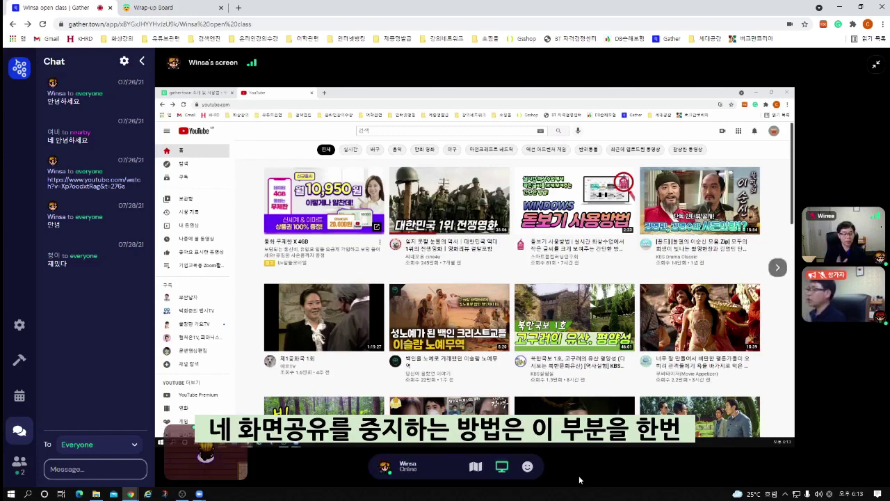
left_click(504, 467)
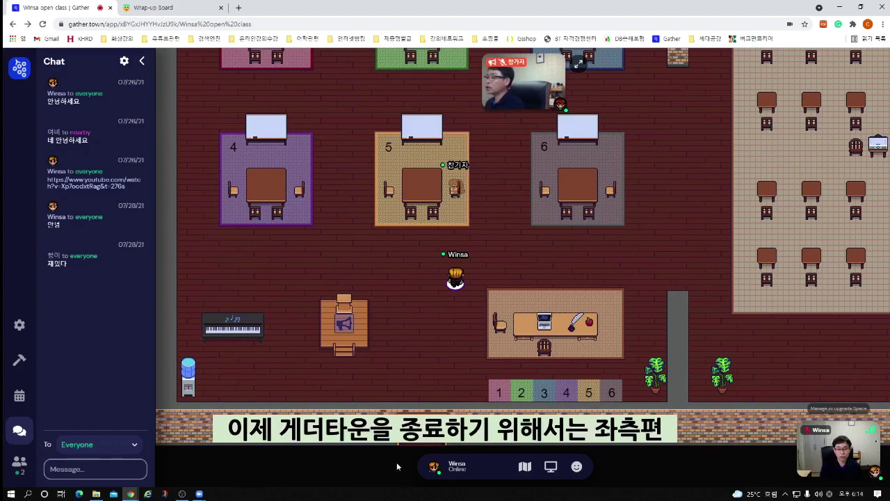
left_click(18, 68)
left_click(82, 76)
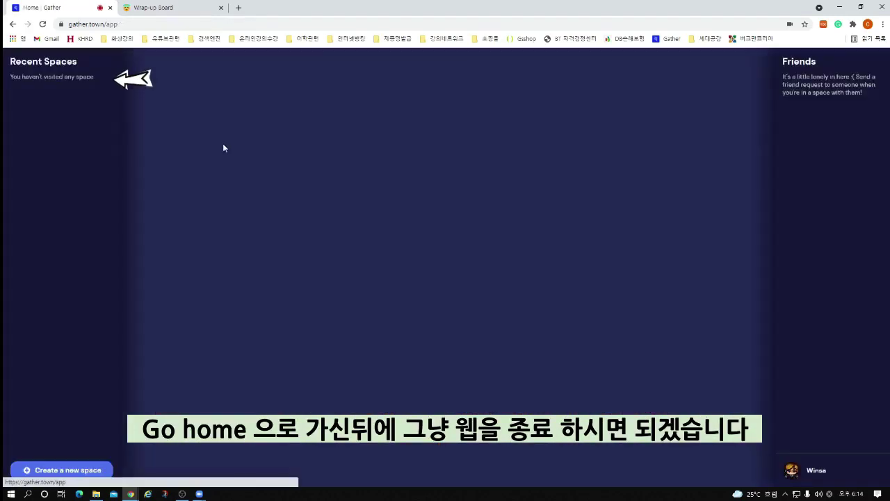